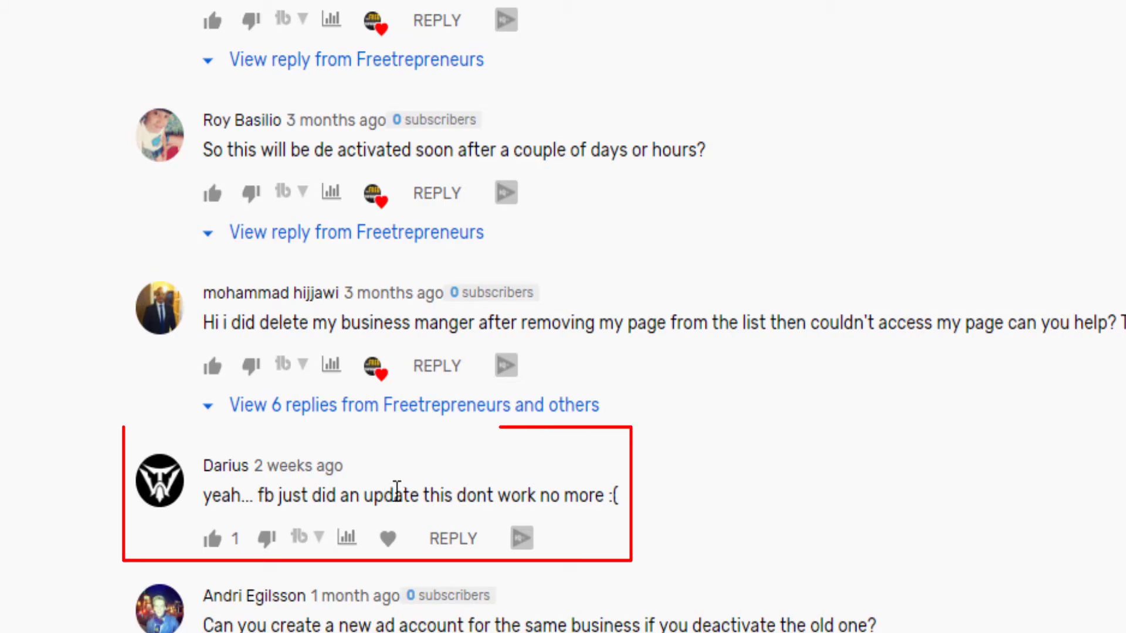
# Step: Go to the Ad Accounts page through Manage Ads in the top-bar account dropdown
pyautogui.scroll(15, 586, 317)
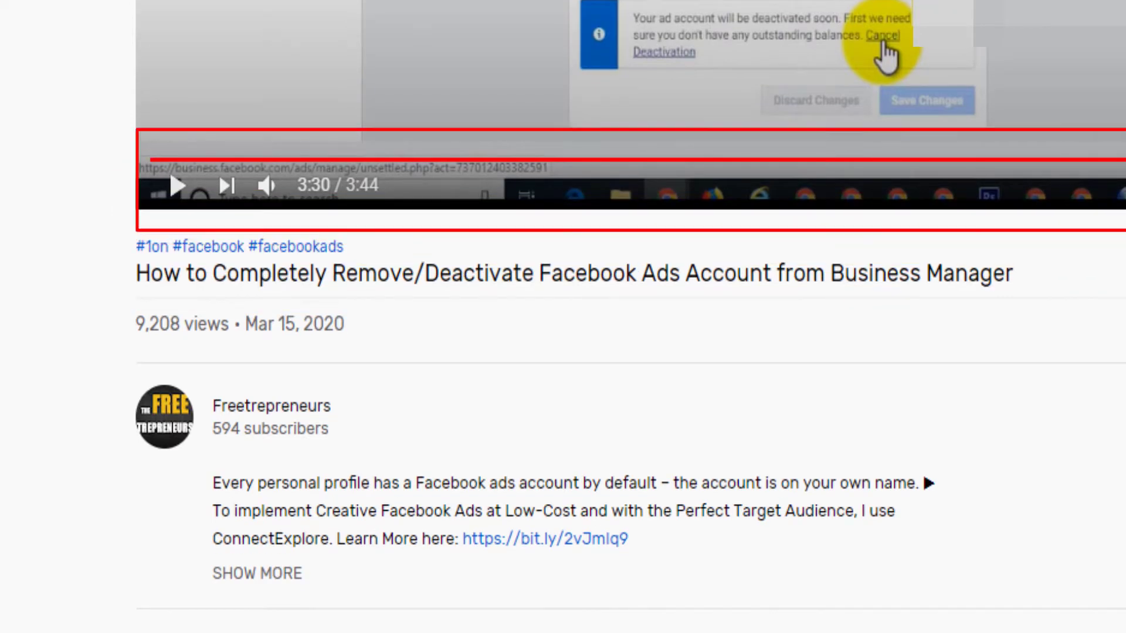
pyautogui.scroll(-5, 562, 317)
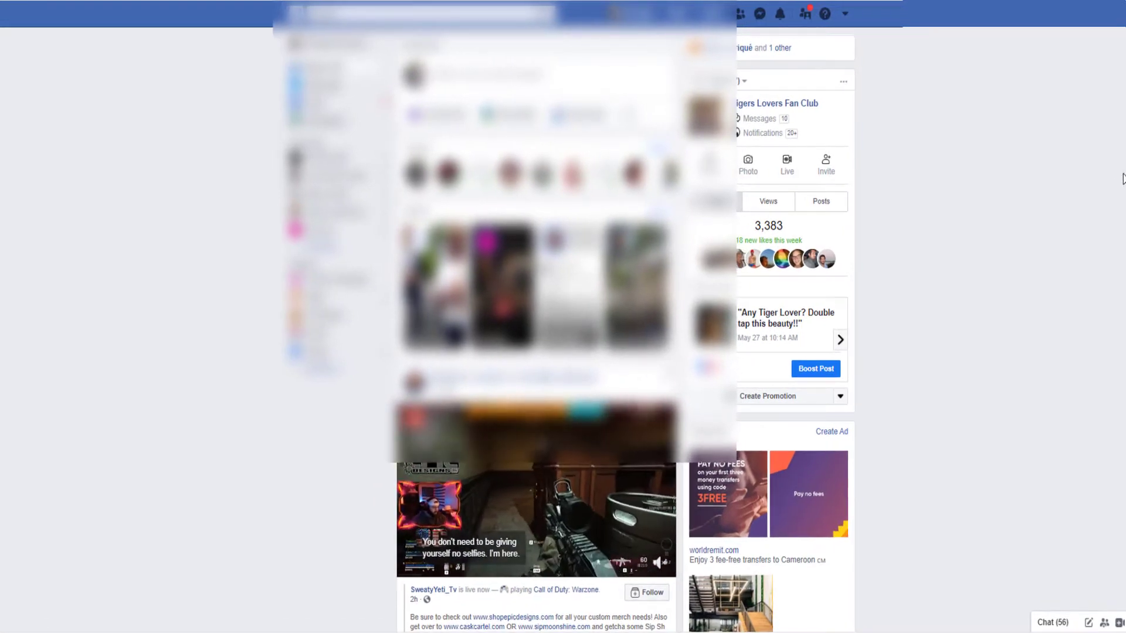
pyautogui.click(846, 17)
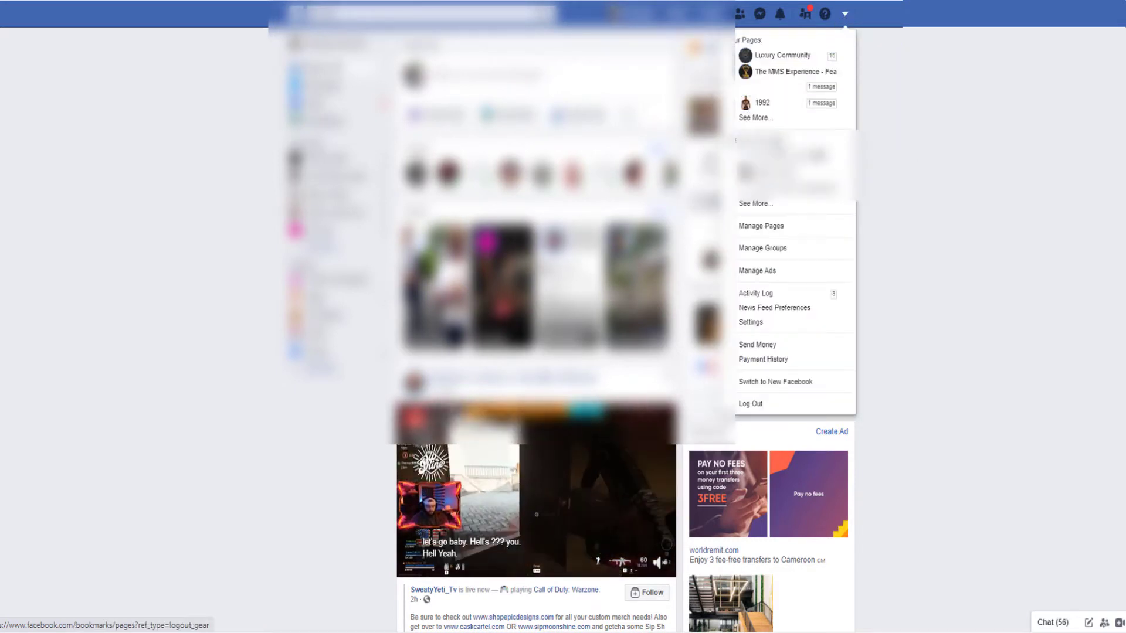
pyautogui.click(784, 271)
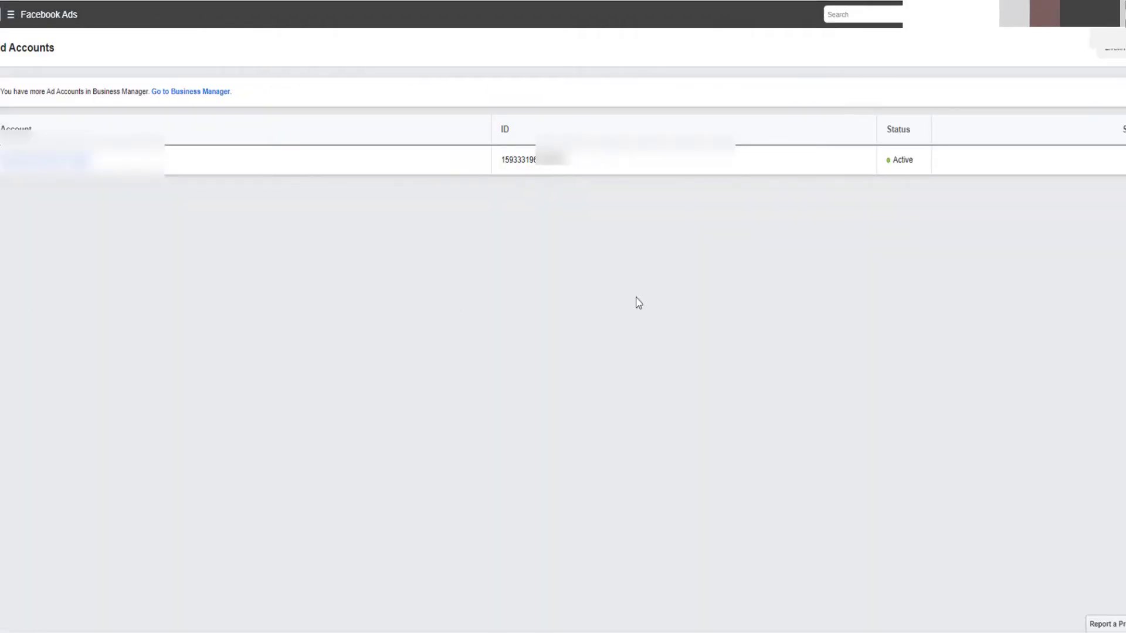
# Step: Switch to Business Manager and browse the Select Business grid
pyautogui.click(191, 93)
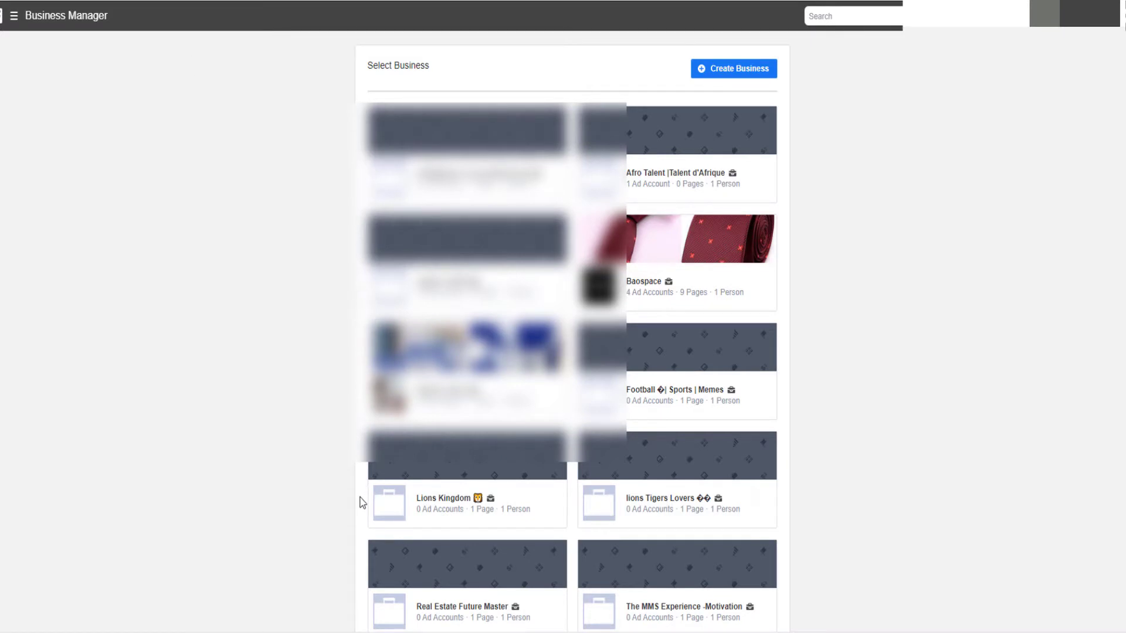
pyautogui.scroll(-5, 362, 504)
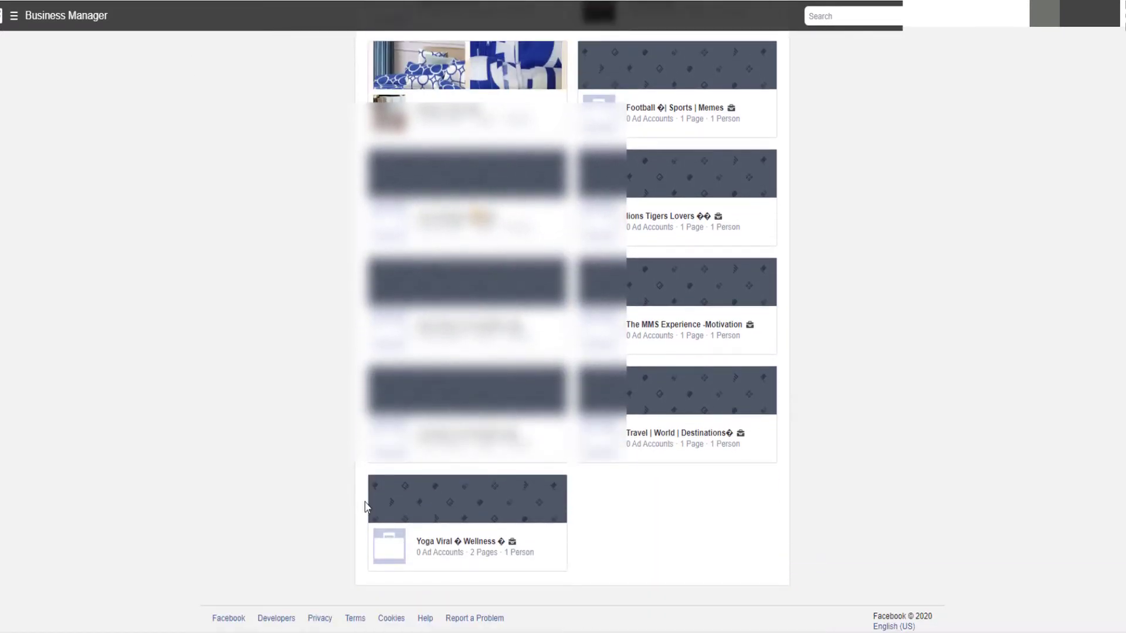
pyautogui.scroll(5, 276, 289)
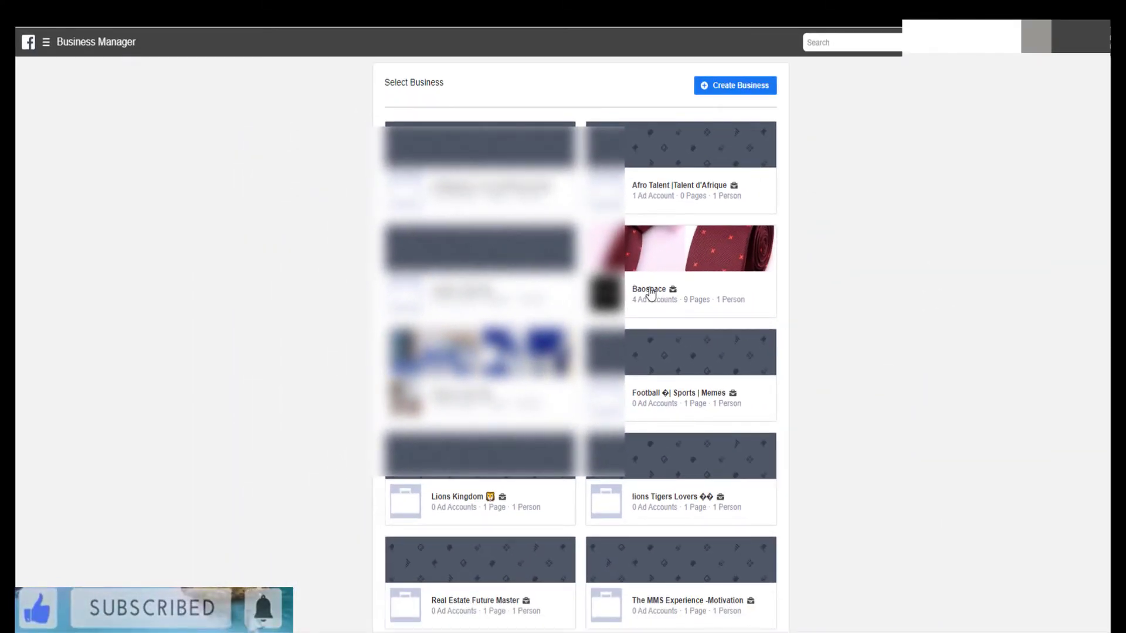
# Step: Open the Baospace business and scroll down its Home page
pyautogui.click(686, 272)
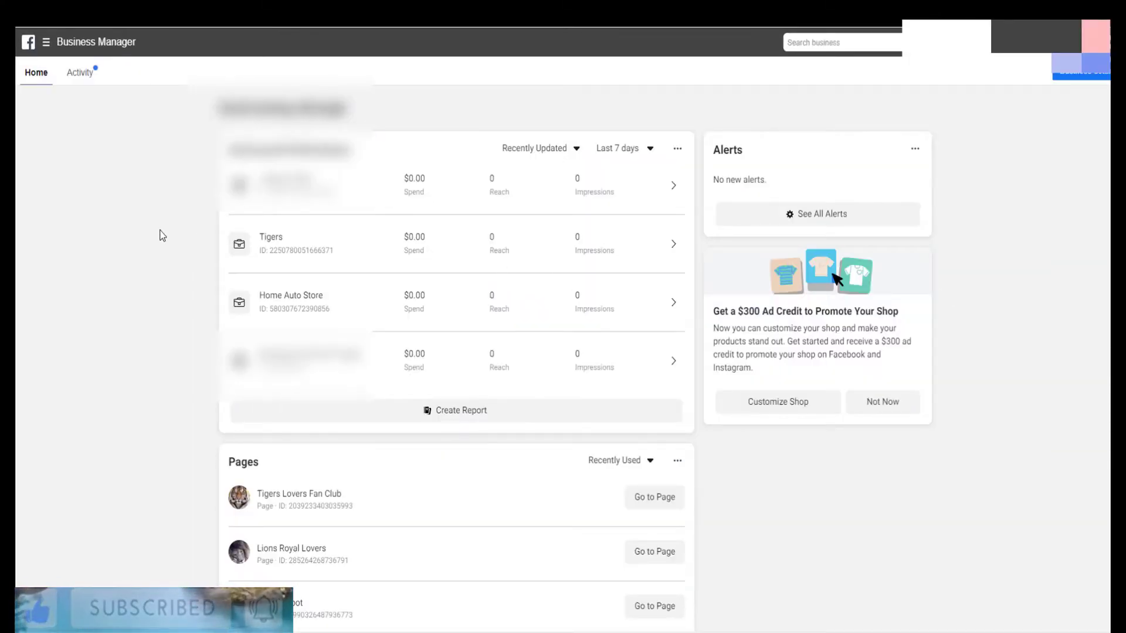
pyautogui.scroll(-3, 162, 237)
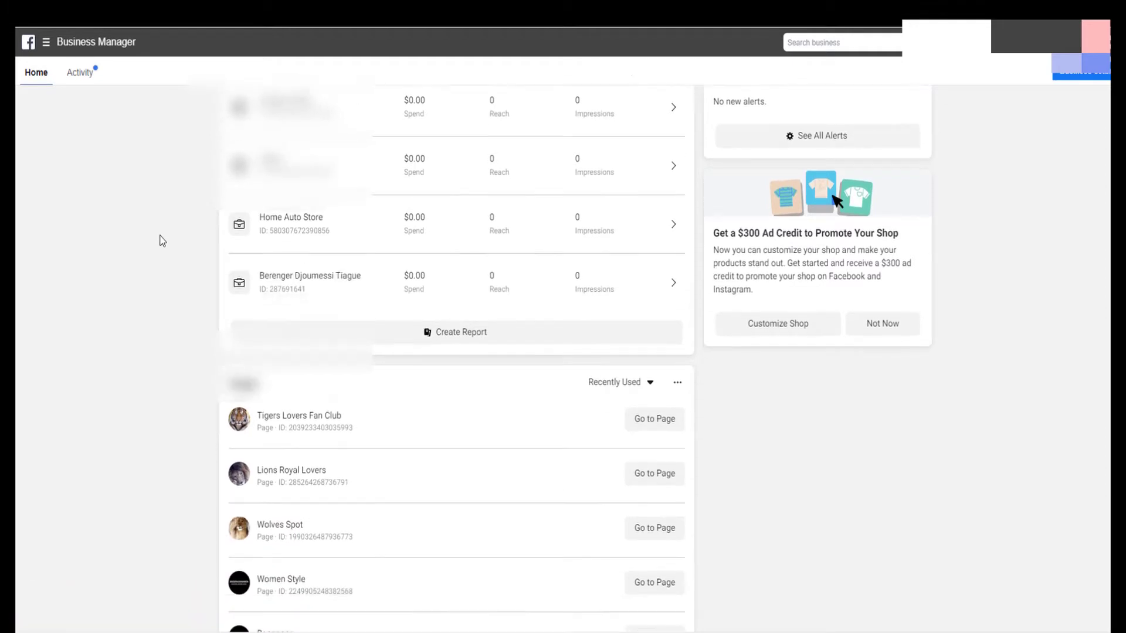
pyautogui.scroll(-1, 167, 245)
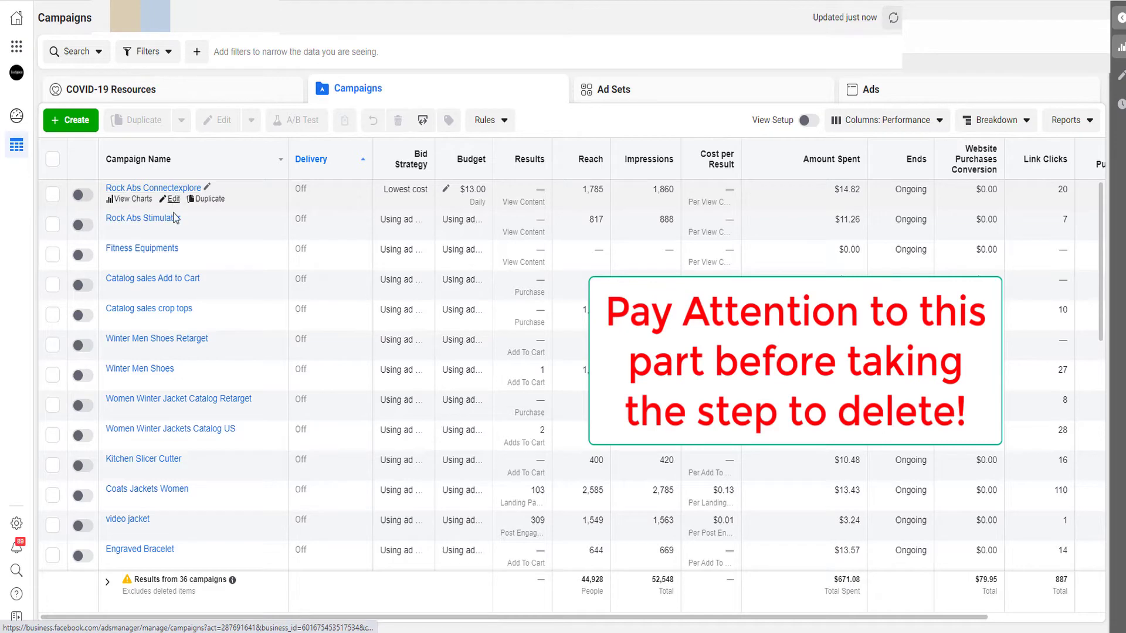
pyautogui.scroll(-5, 177, 312)
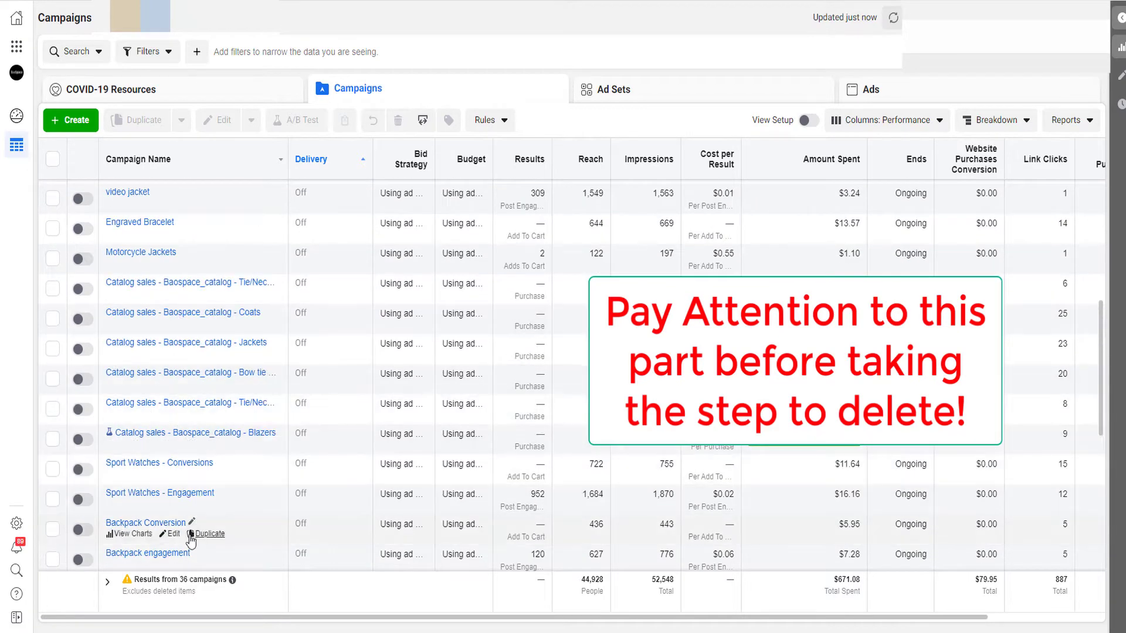
pyautogui.scroll(5, 186, 519)
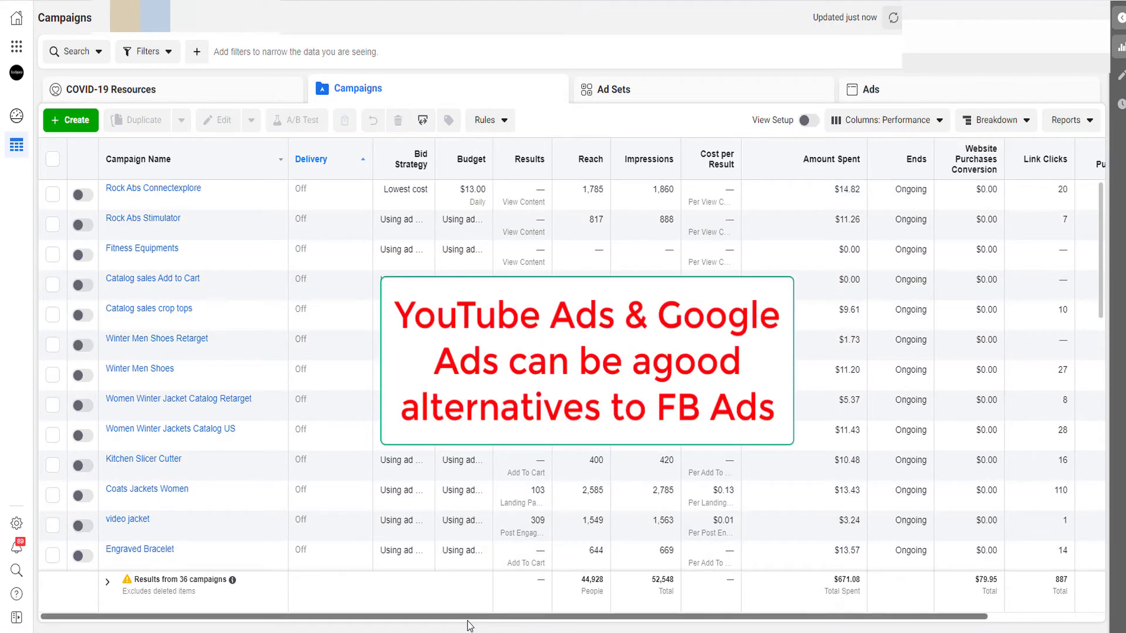
pyautogui.moveTo(469, 621); pyautogui.dragTo(614, 602)
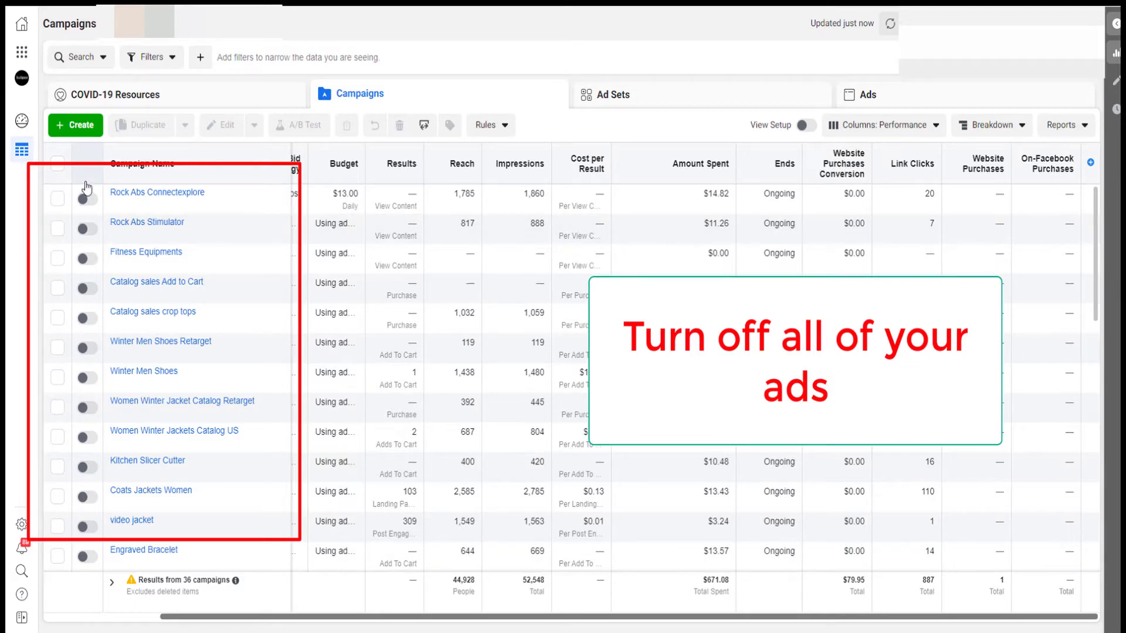
pyautogui.scroll(-7, 88, 352)
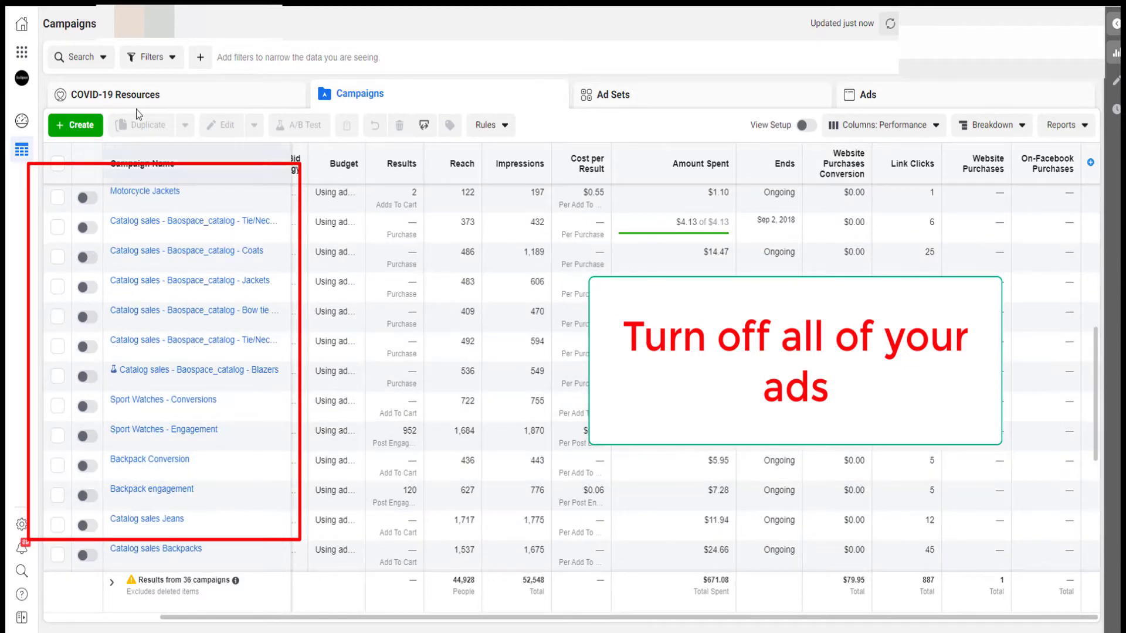
pyautogui.click(144, 21)
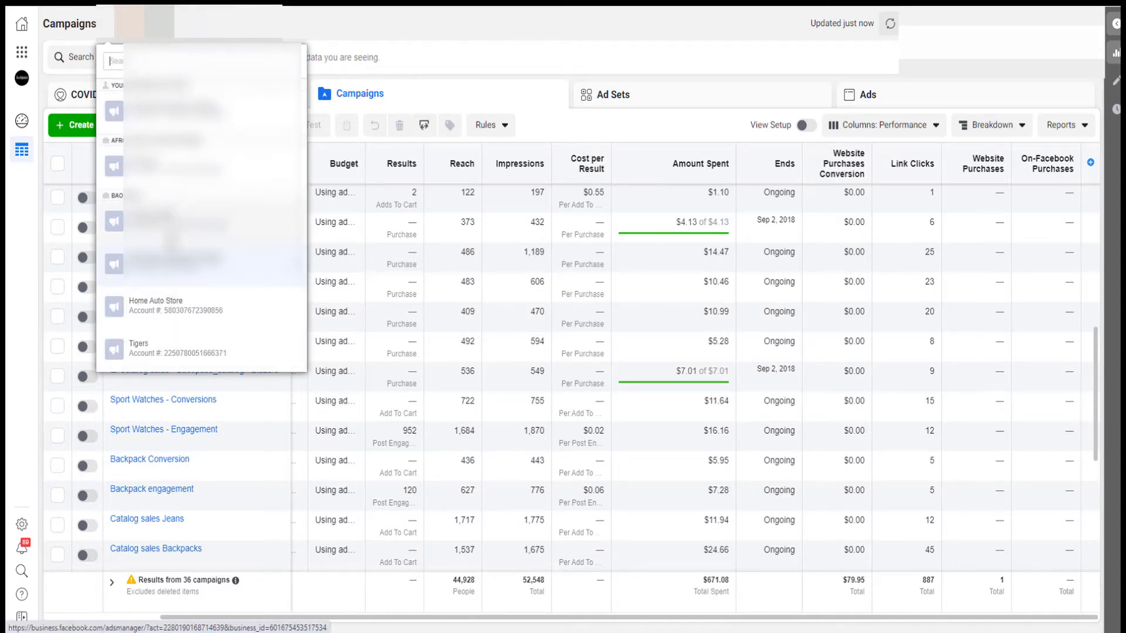
pyautogui.click(164, 303)
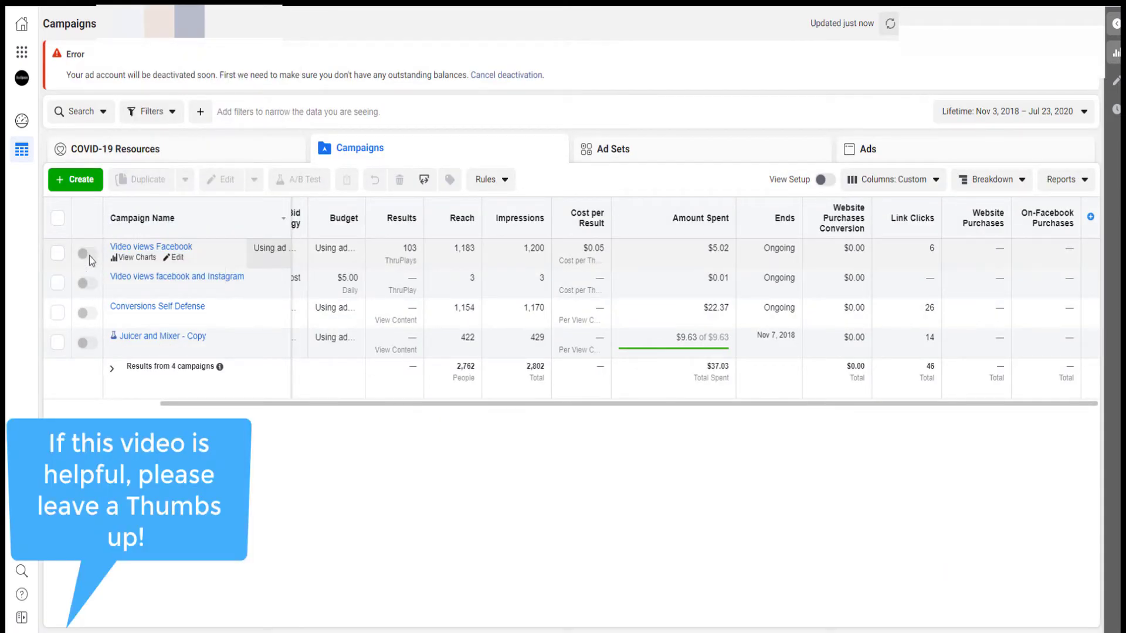
pyautogui.click(188, 22)
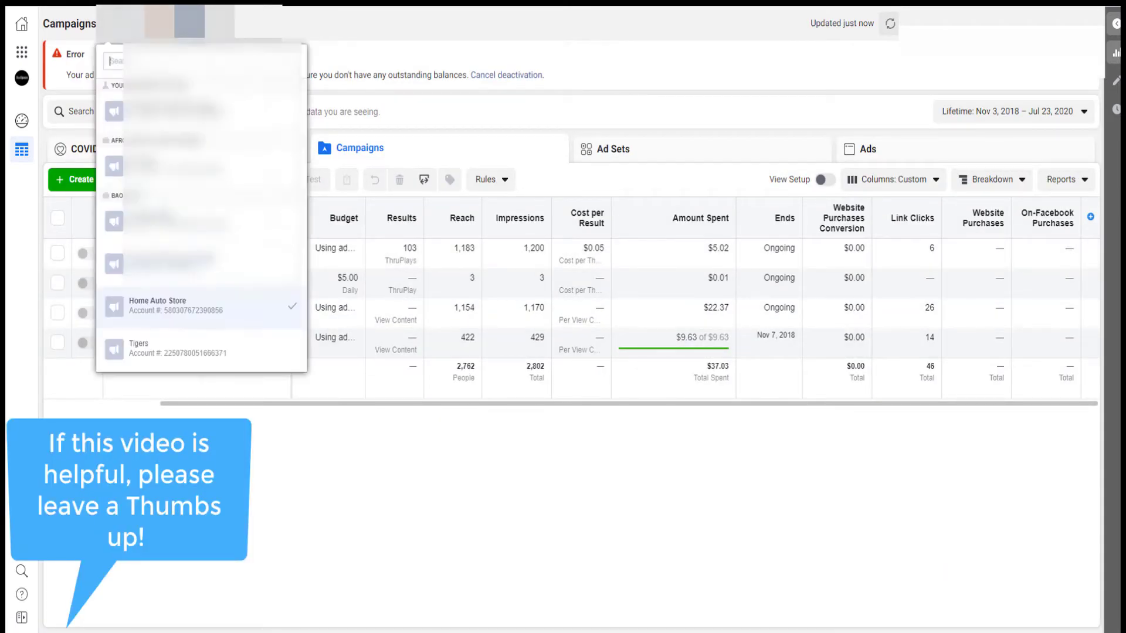
pyautogui.click(176, 347)
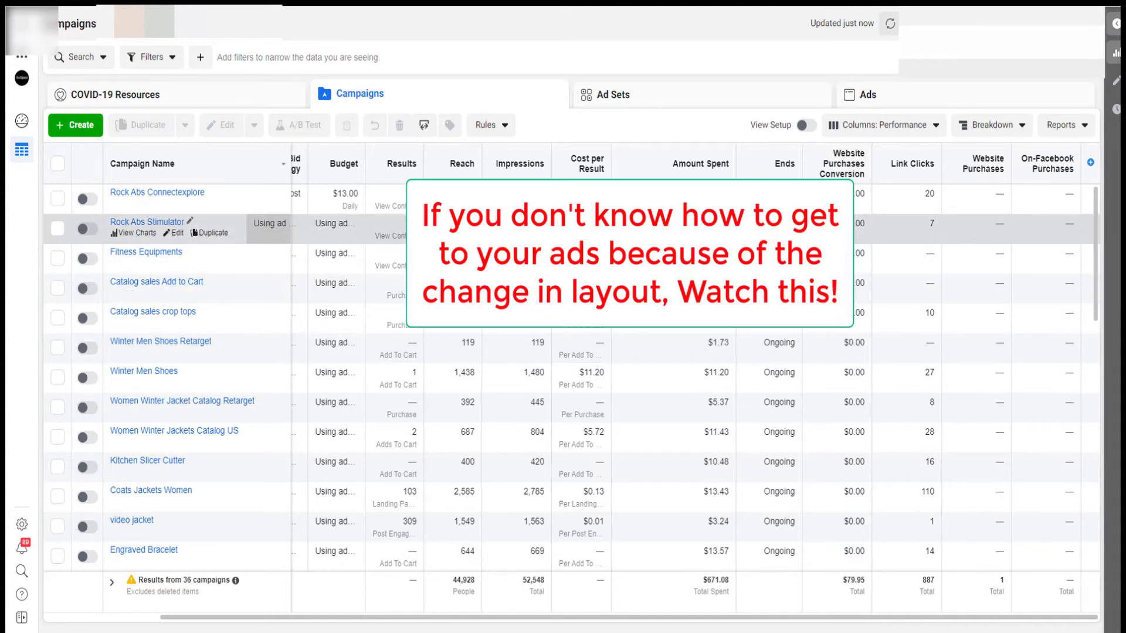
# Step: Return to Ads Manager from the Advertise section of the all-tools menu
pyautogui.click(22, 53)
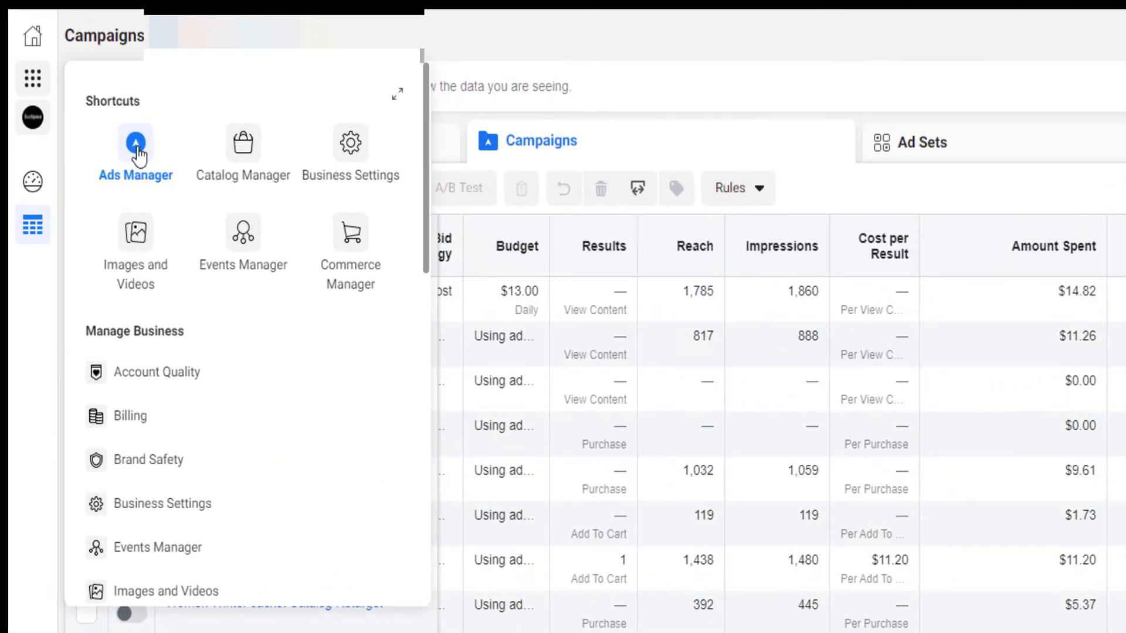
pyautogui.scroll(-6, 297, 287)
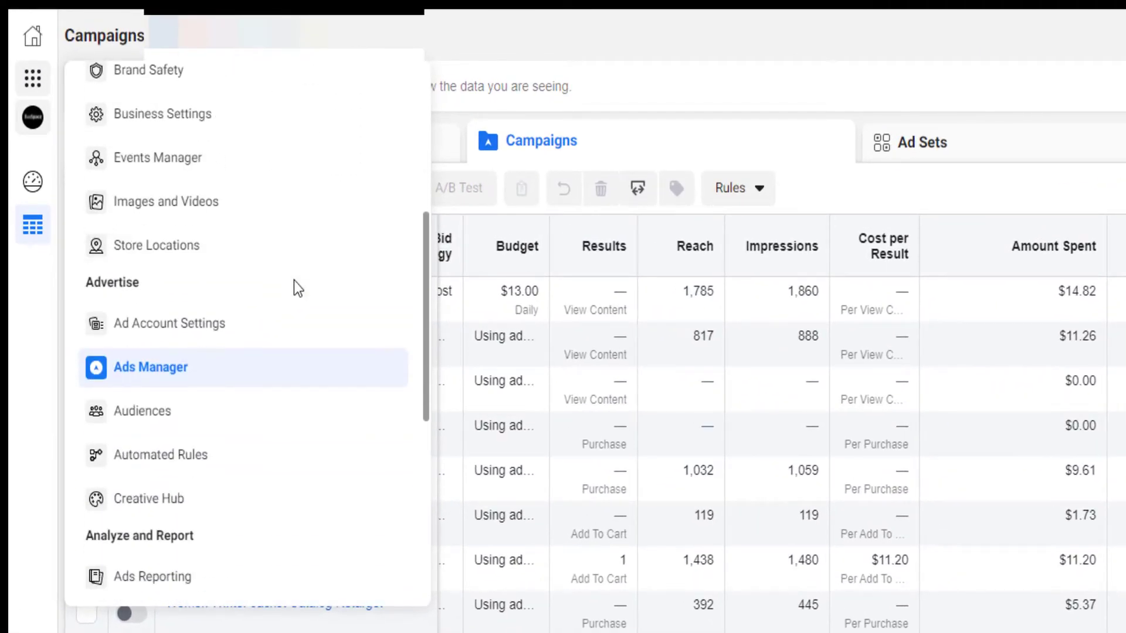
pyautogui.scroll(-2, 296, 284)
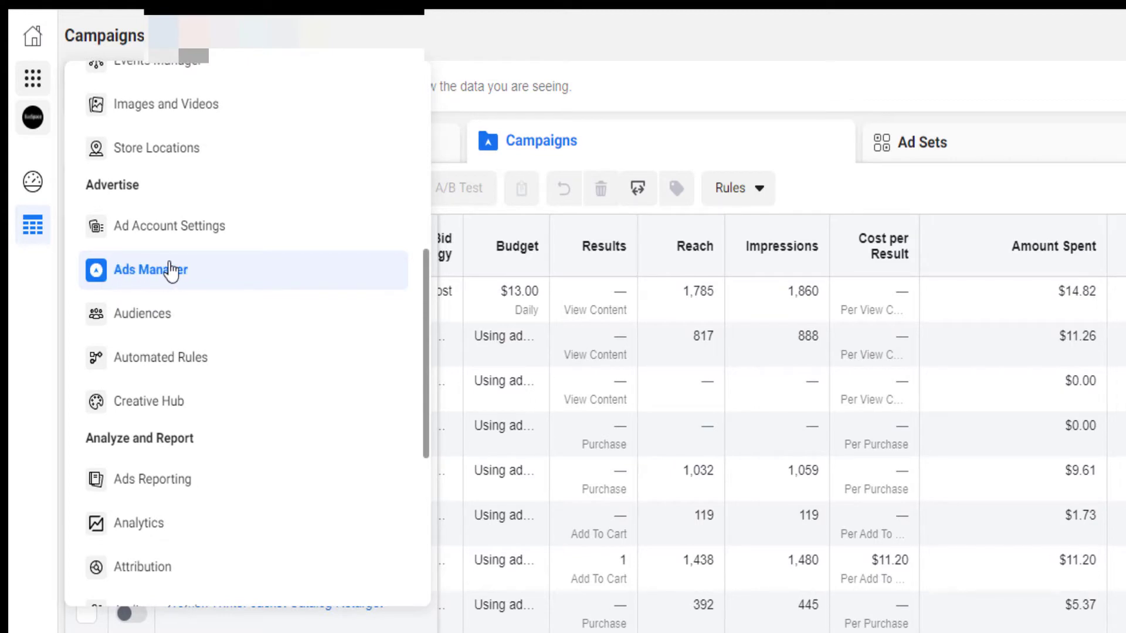
pyautogui.click(170, 270)
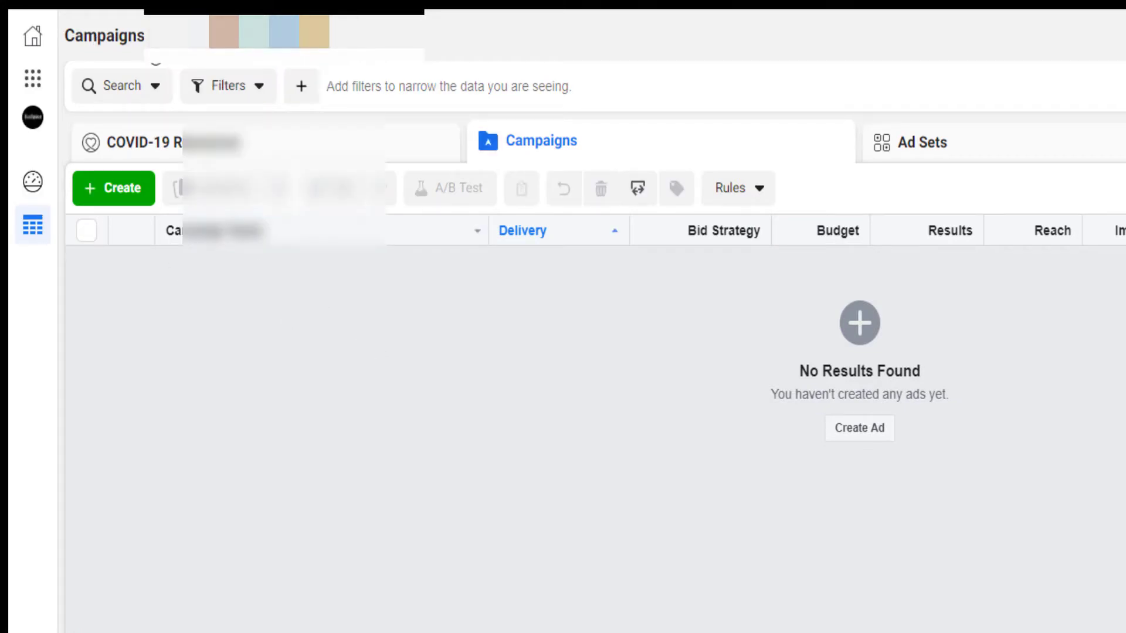
# Step: Switch to the ad account holding the Rock Abs and catalog campaigns
pyautogui.click(252, 32)
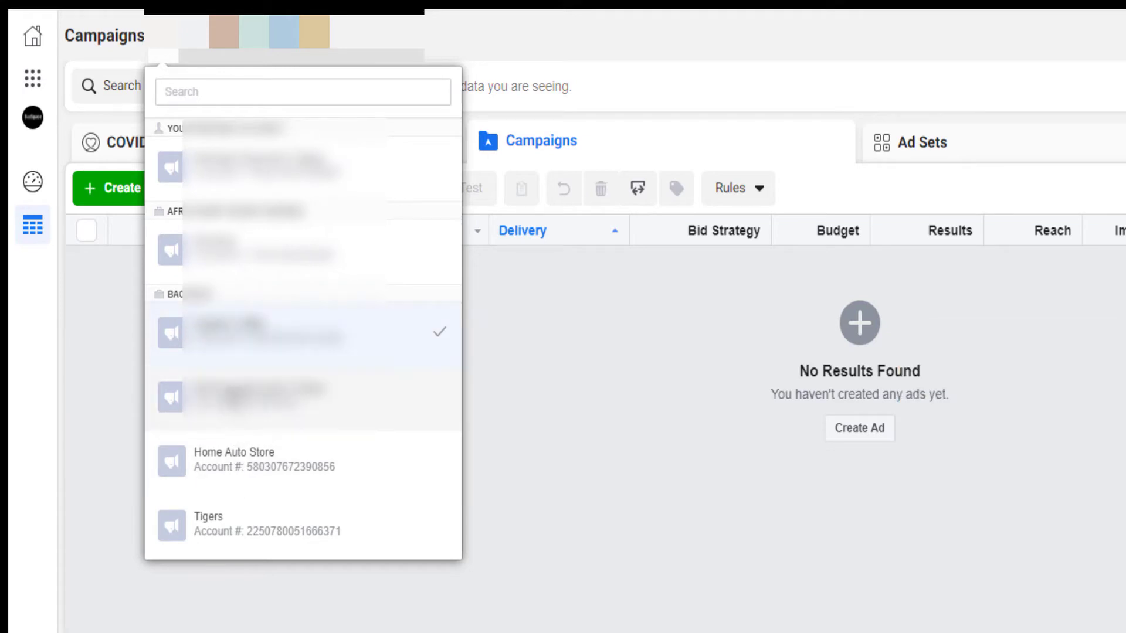
pyautogui.click(258, 404)
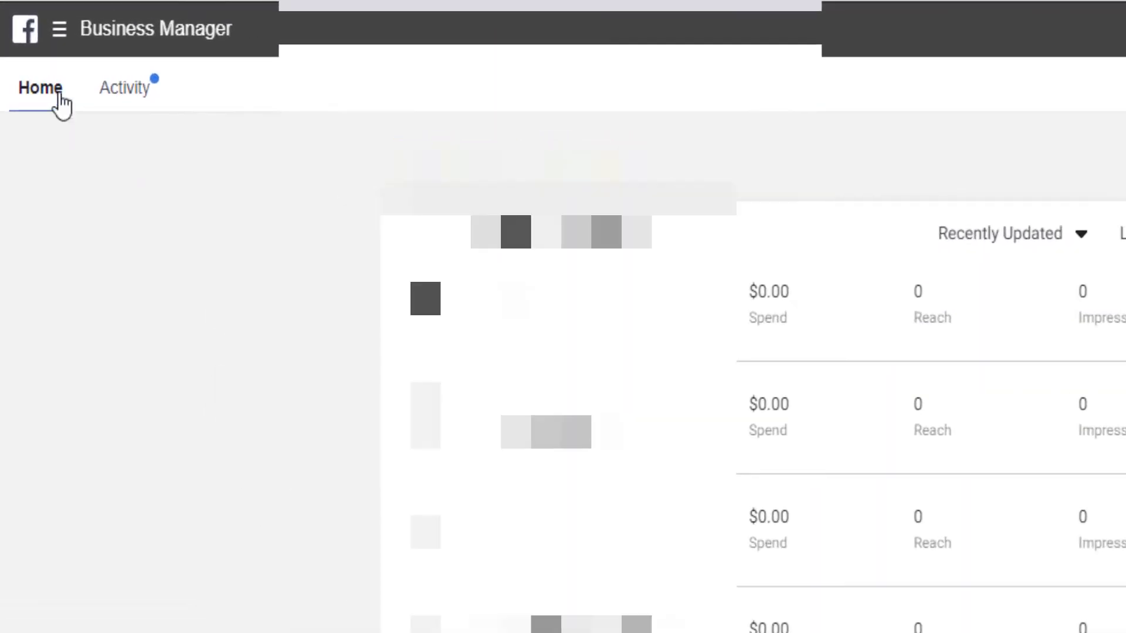
# Step: Show the Business Manager menu down to its Manage Business section
pyautogui.click(59, 31)
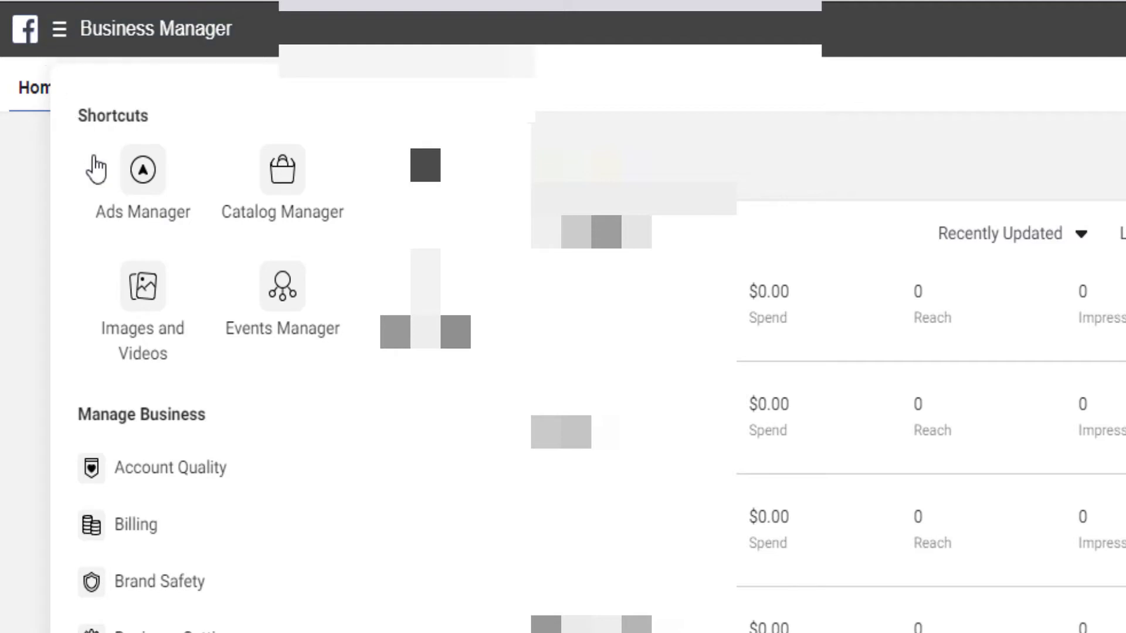
pyautogui.scroll(-3, 96, 312)
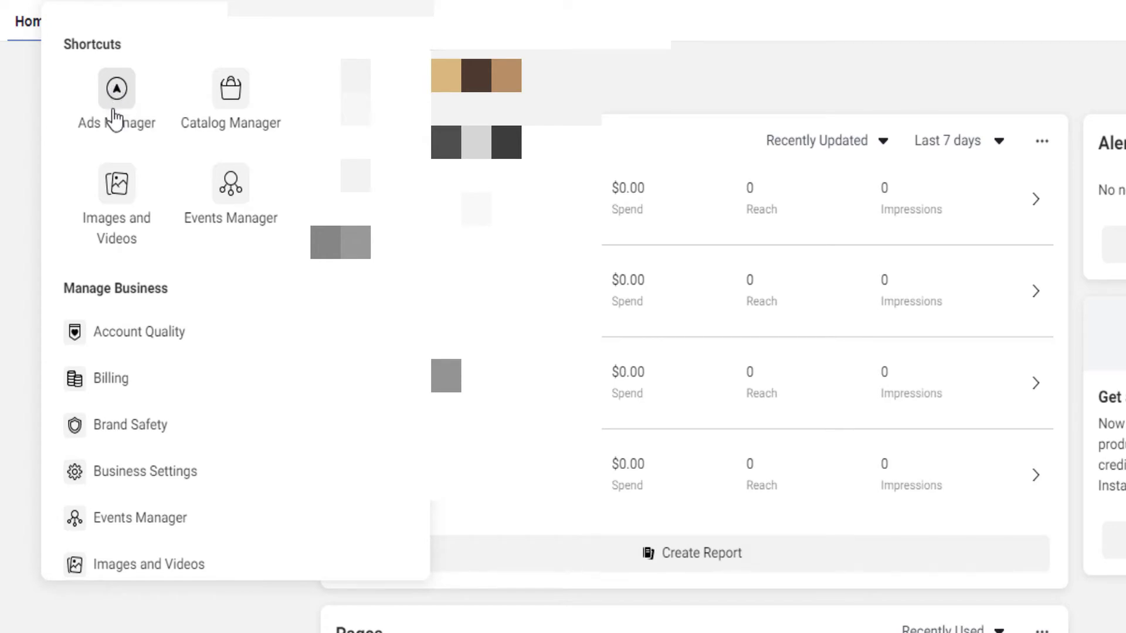
# Step: Go to Business Settings, list the Ad Accounts, and select Home Auto Store
pyautogui.click(152, 470)
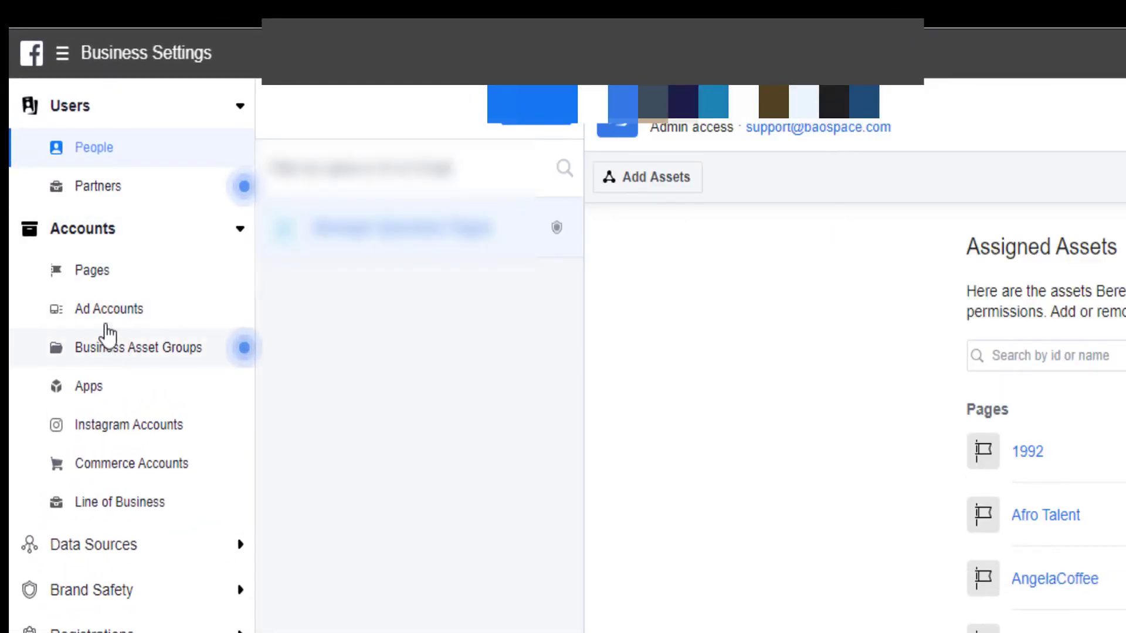
pyautogui.click(112, 313)
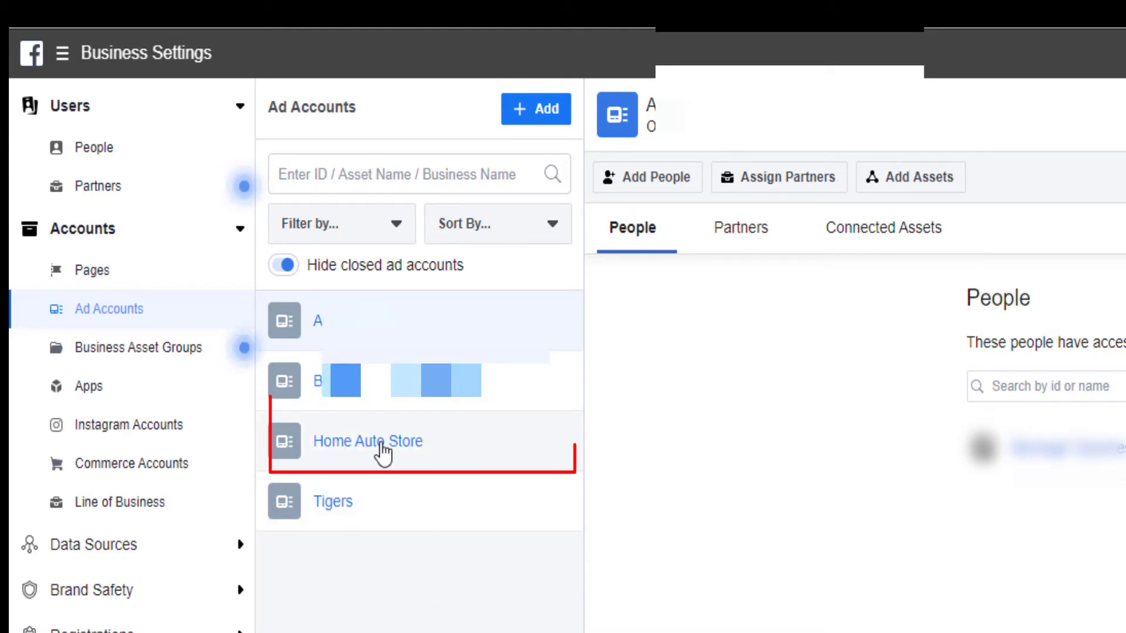
pyautogui.click(383, 454)
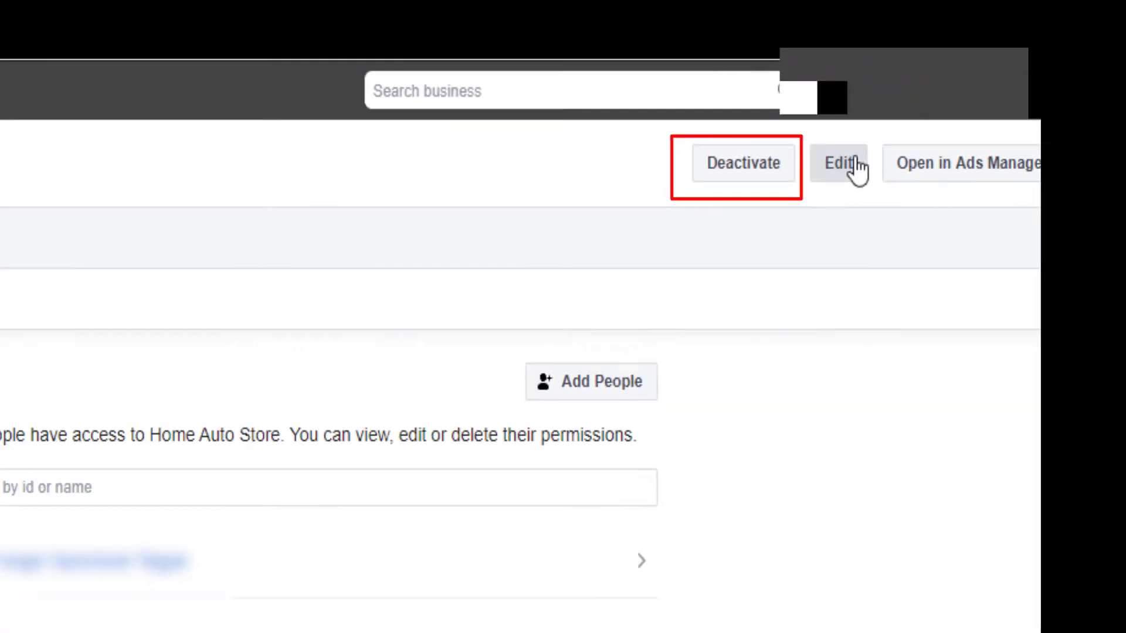
pyautogui.click(742, 230)
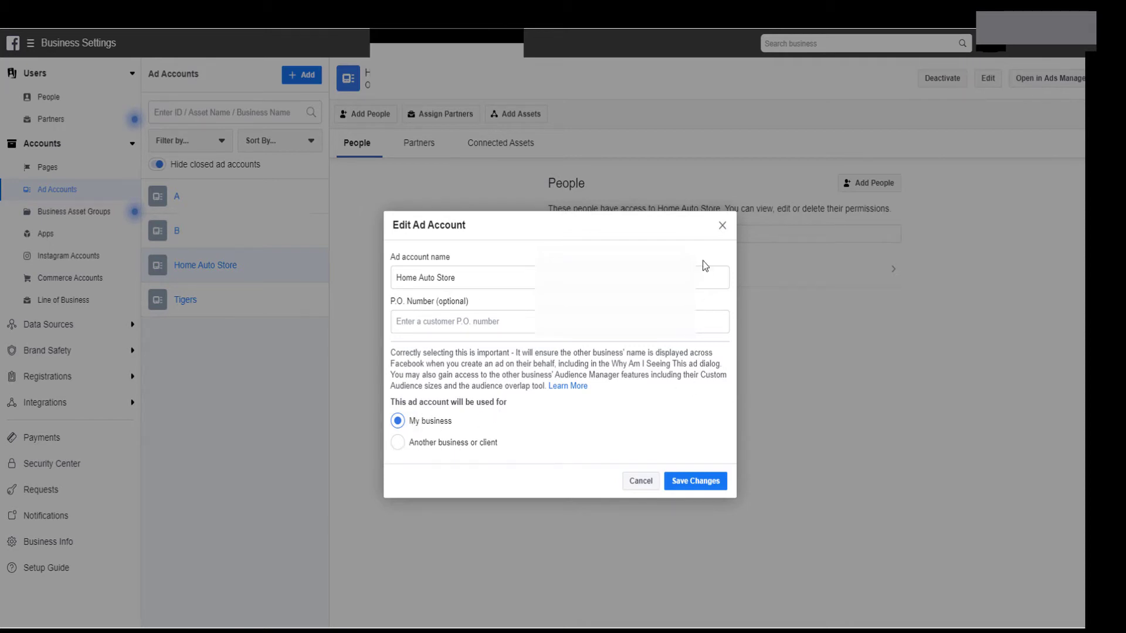
pyautogui.click(723, 226)
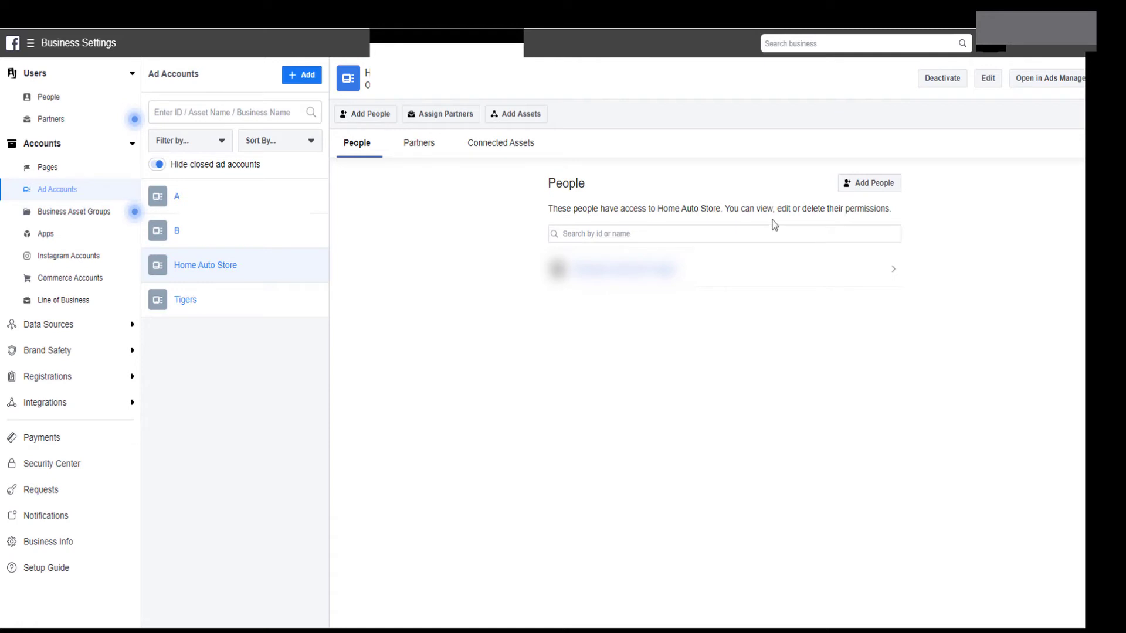
pyautogui.click(942, 82)
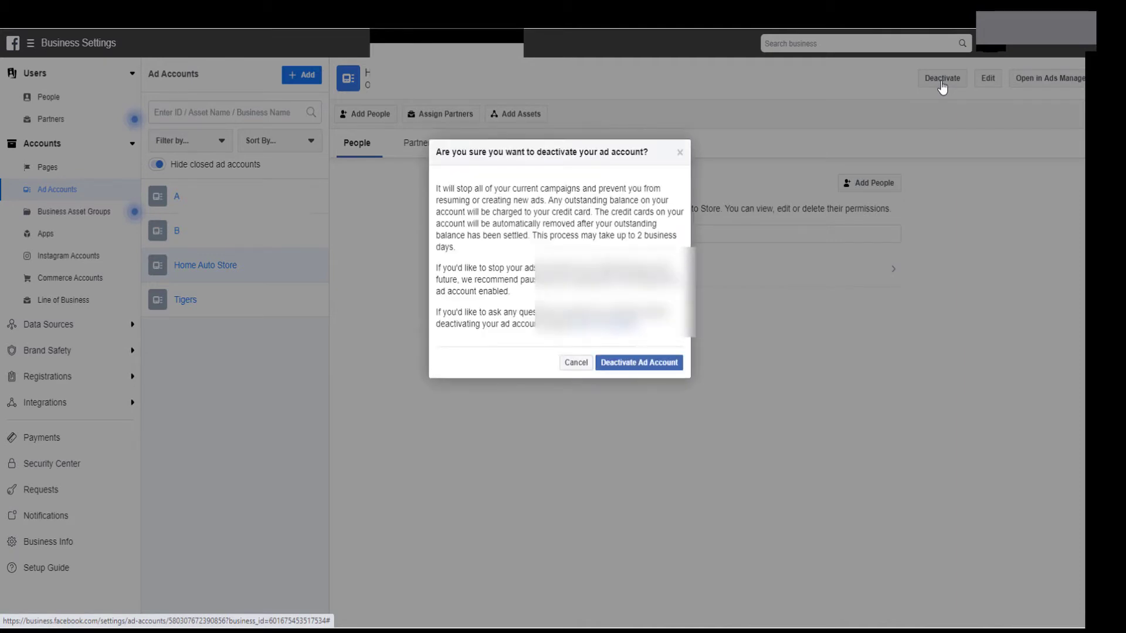
# Step: Highlight the deactivation warning and the advice to pause ads instead
pyautogui.moveTo(440, 189); pyautogui.dragTo(789, 253)
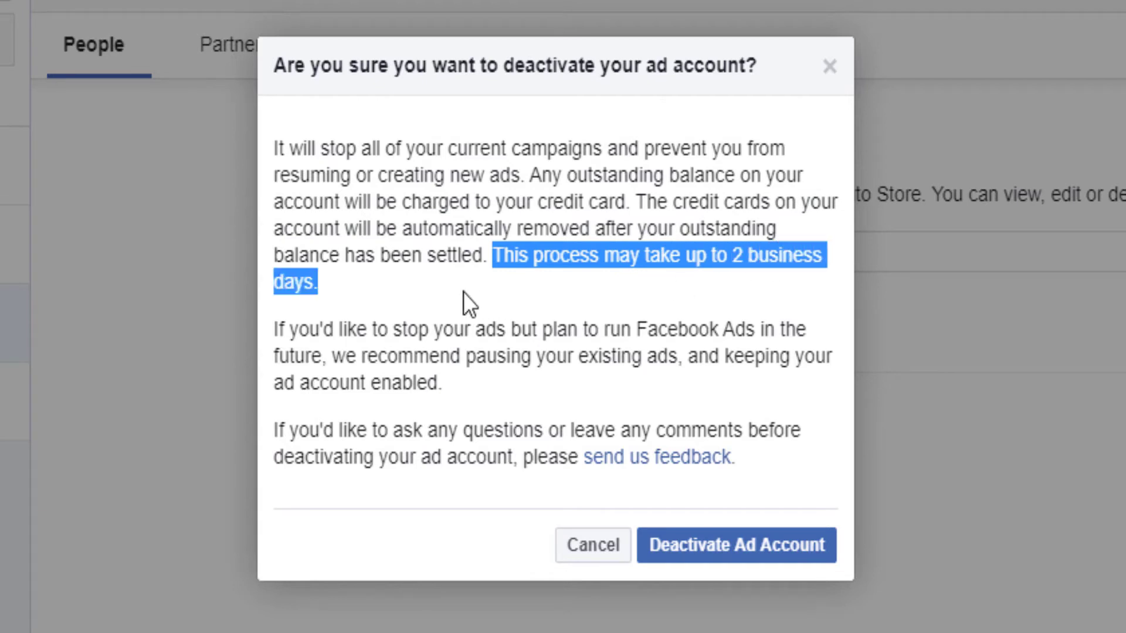
pyautogui.click(446, 294)
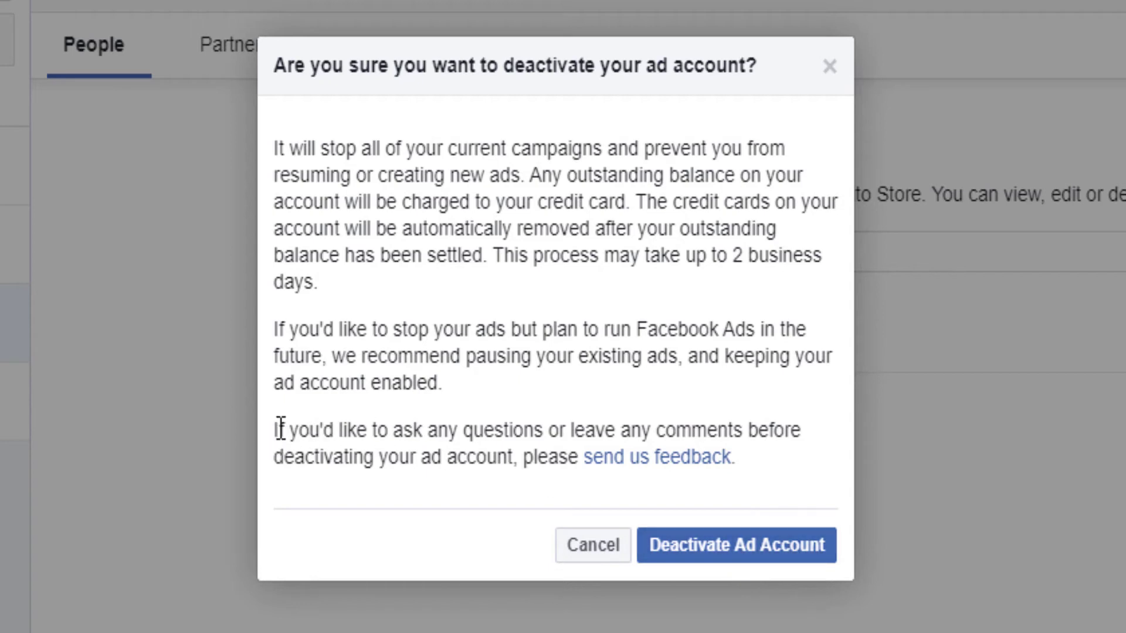
pyautogui.moveTo(289, 329); pyautogui.dragTo(683, 351)
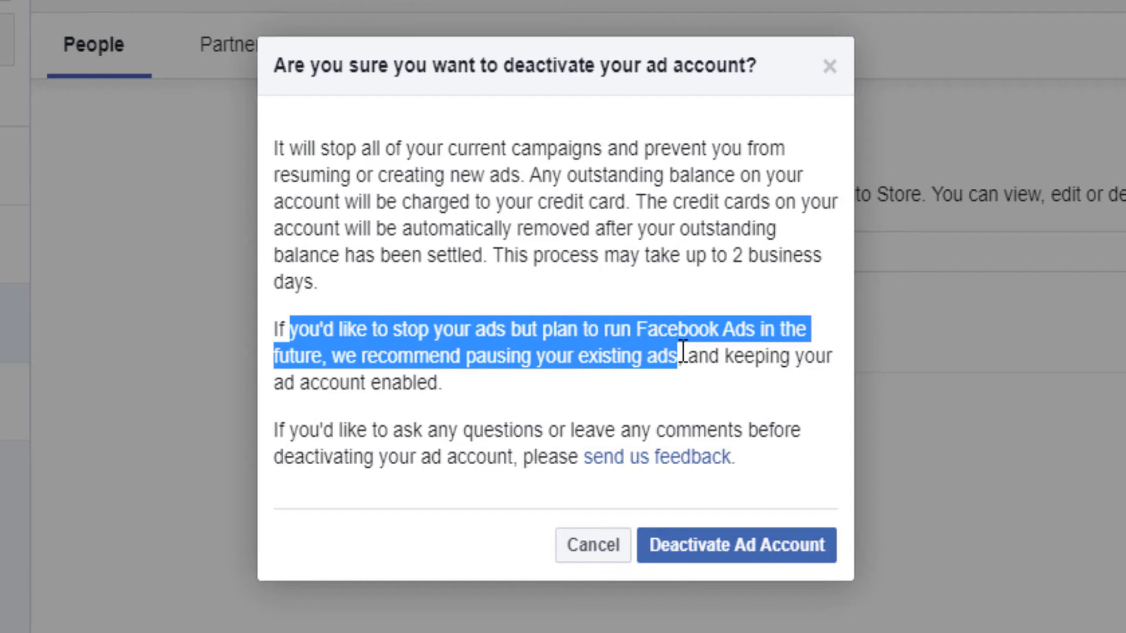
pyautogui.moveTo(682, 351); pyautogui.dragTo(685, 374)
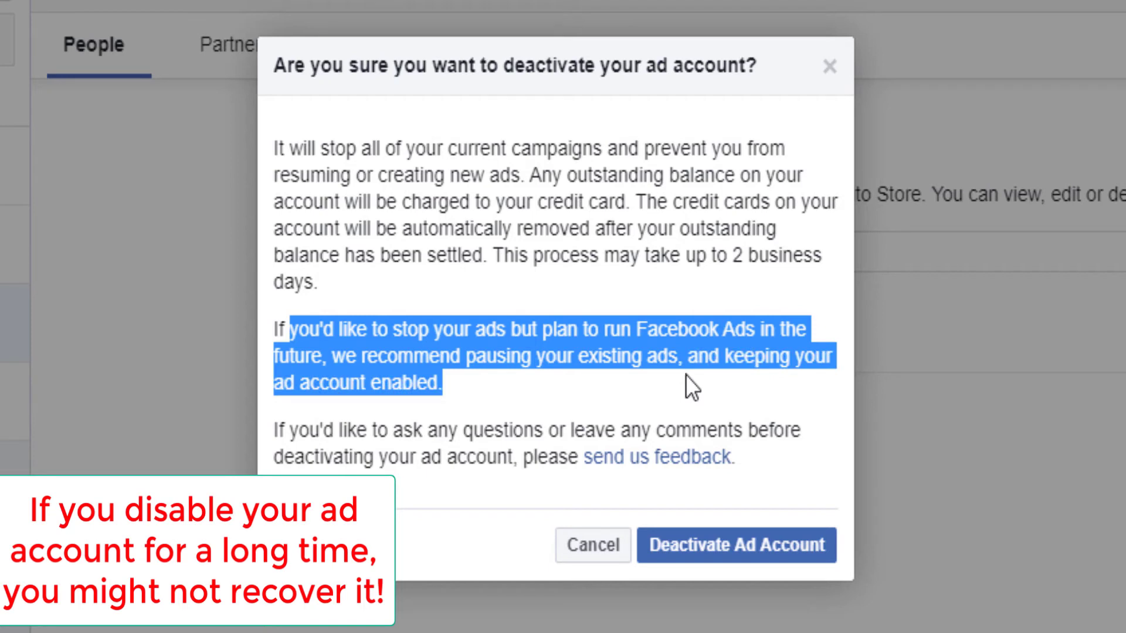
pyautogui.click(550, 384)
pyautogui.moveTo(486, 383); pyautogui.dragTo(280, 328)
pyautogui.click(458, 284)
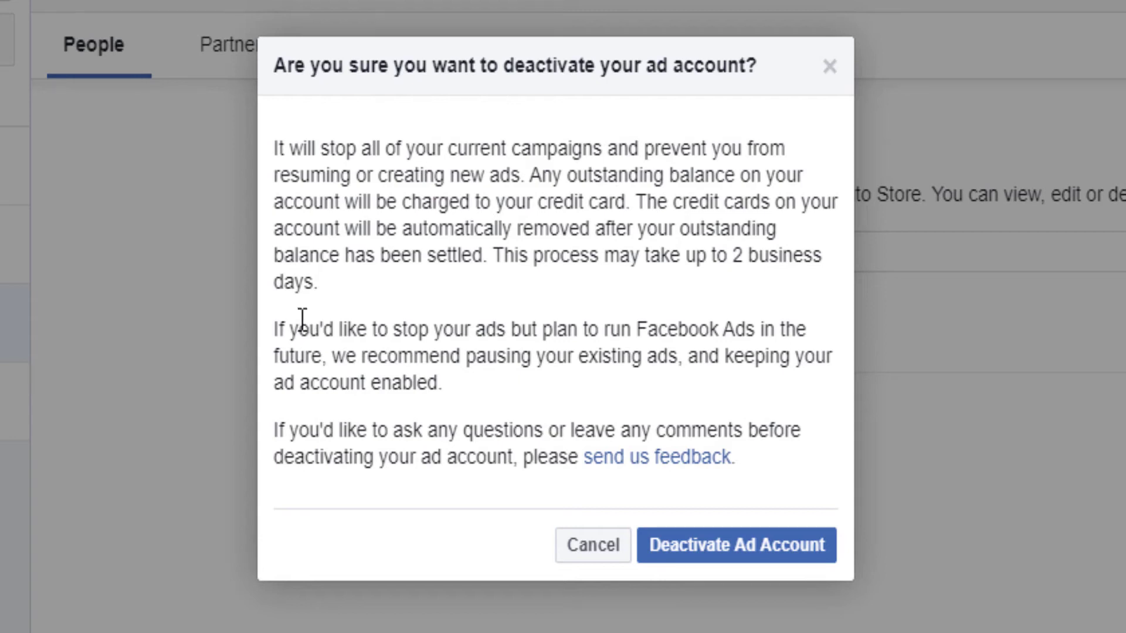
# Step: Highlight the feedback paragraph and bring up options for the 'send us feedback' link
pyautogui.moveTo(279, 430); pyautogui.dragTo(740, 461)
pyautogui.click(763, 461)
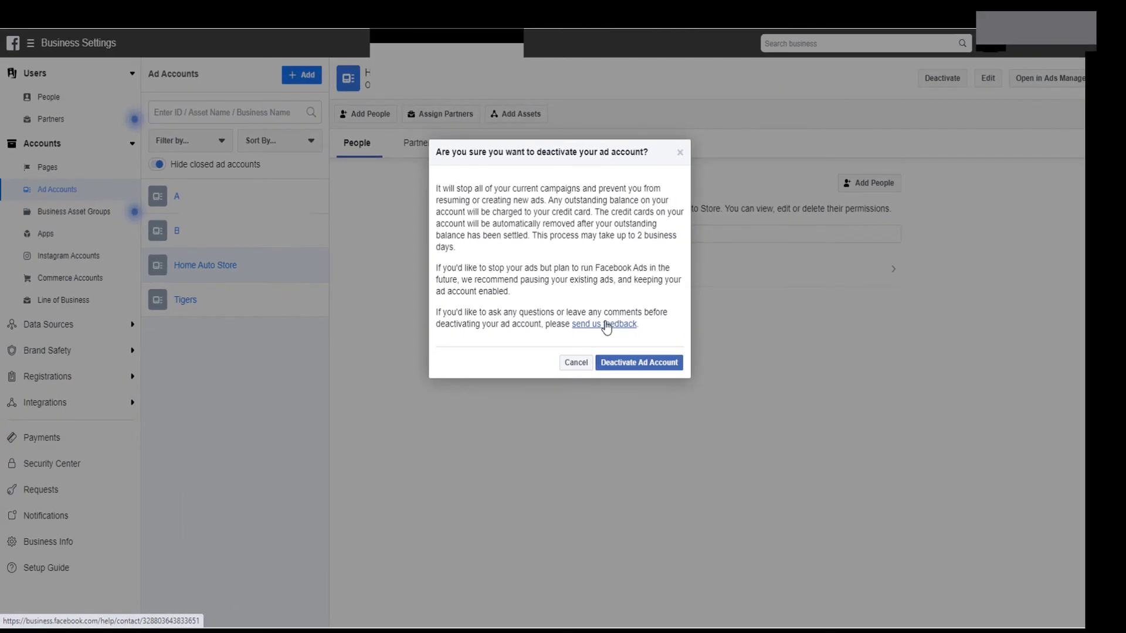
pyautogui.rightClick(606, 329)
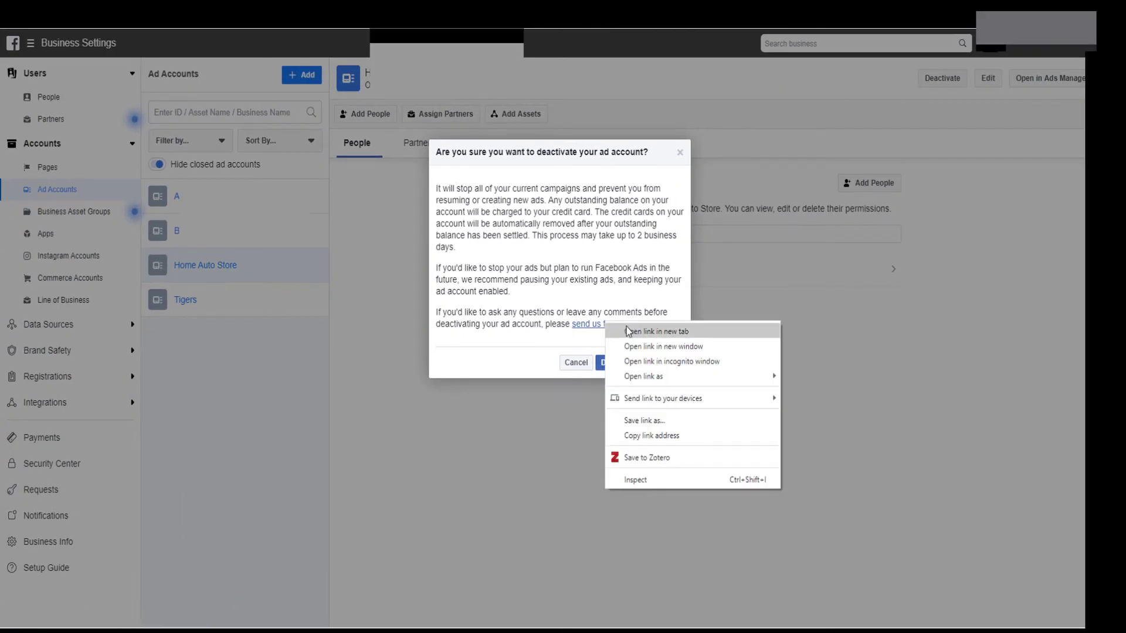
pyautogui.click(629, 332)
pyautogui.hotkey('ctrl', 'Tab')
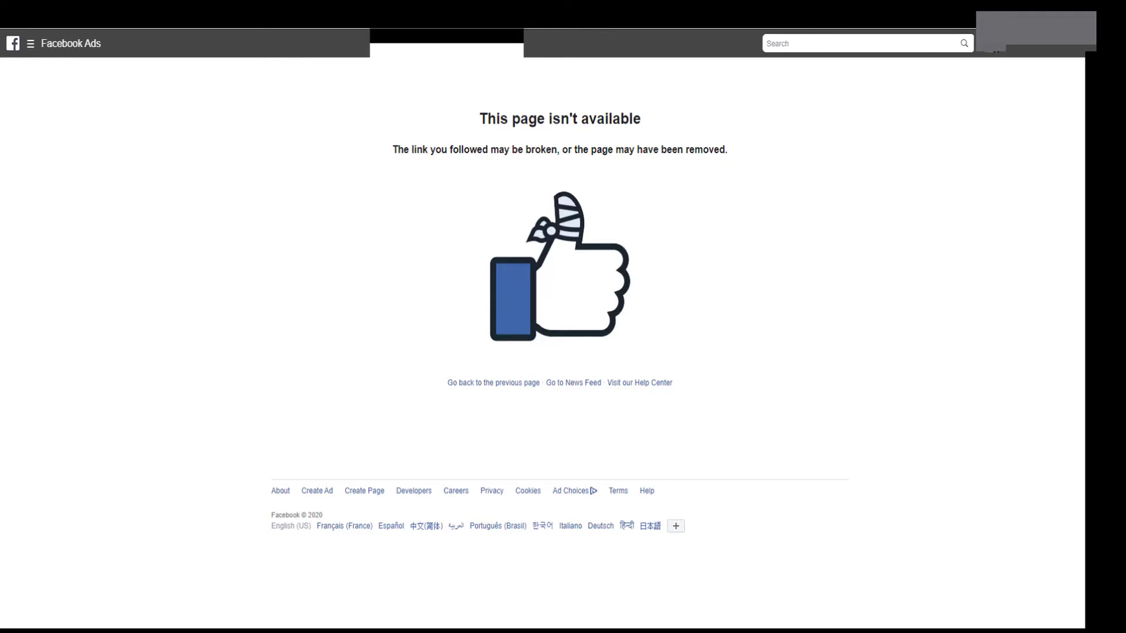
pyautogui.hotkey('ctrl', 'w')
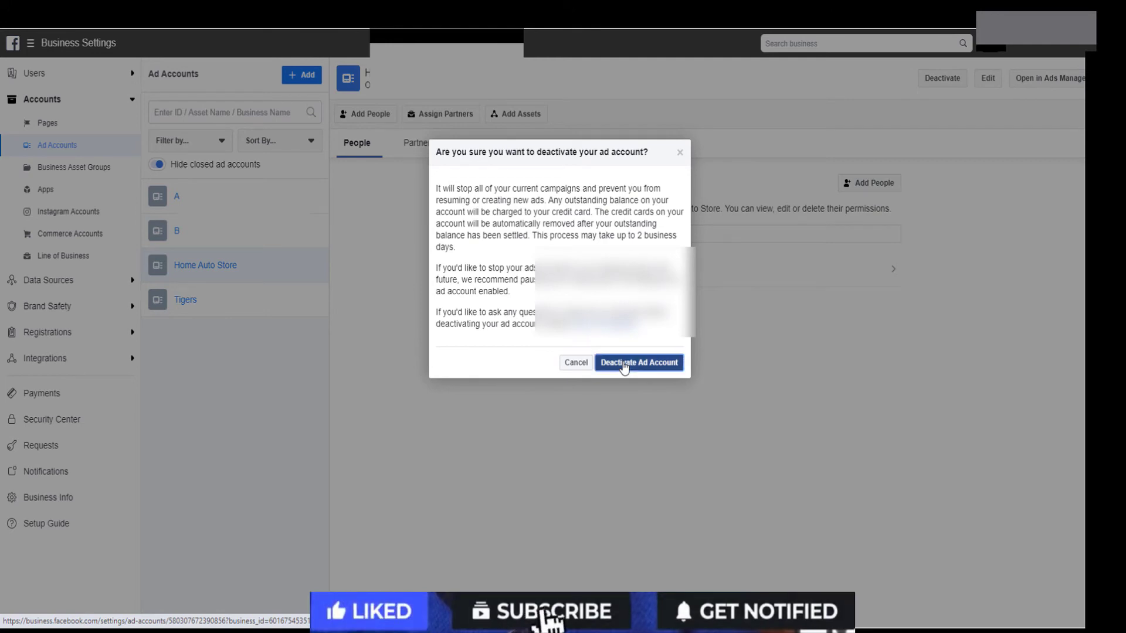
# Step: Confirm deactivation of the Home Auto Store ad account
pyautogui.click(624, 365)
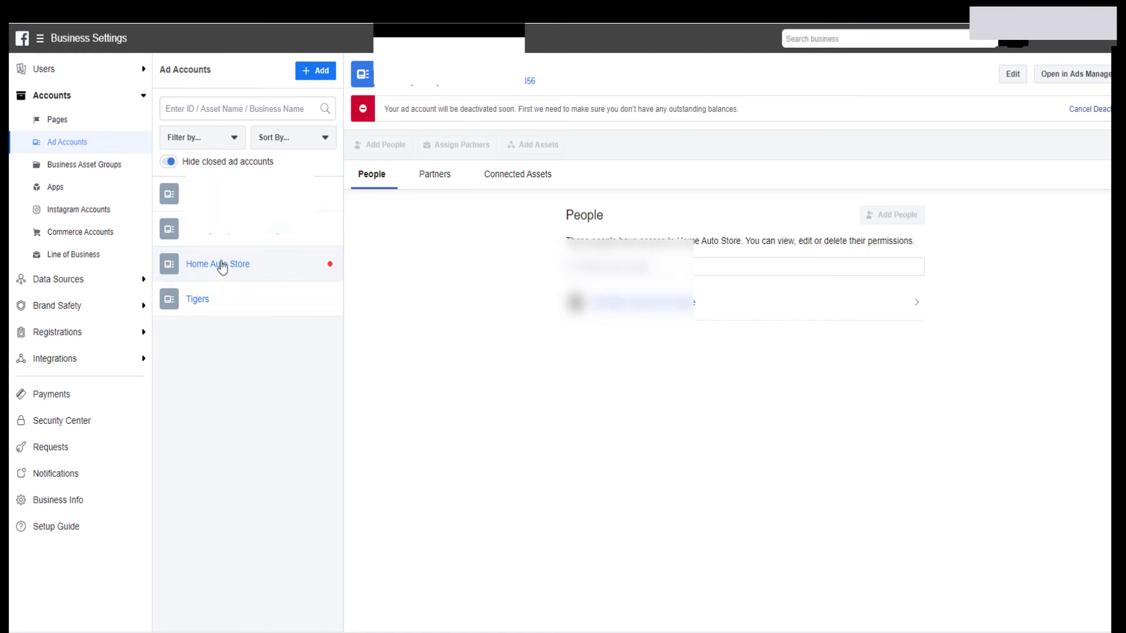
# Step: Turn off 'Hide closed ad accounts' so closed accounts appear in the list
pyautogui.click(168, 162)
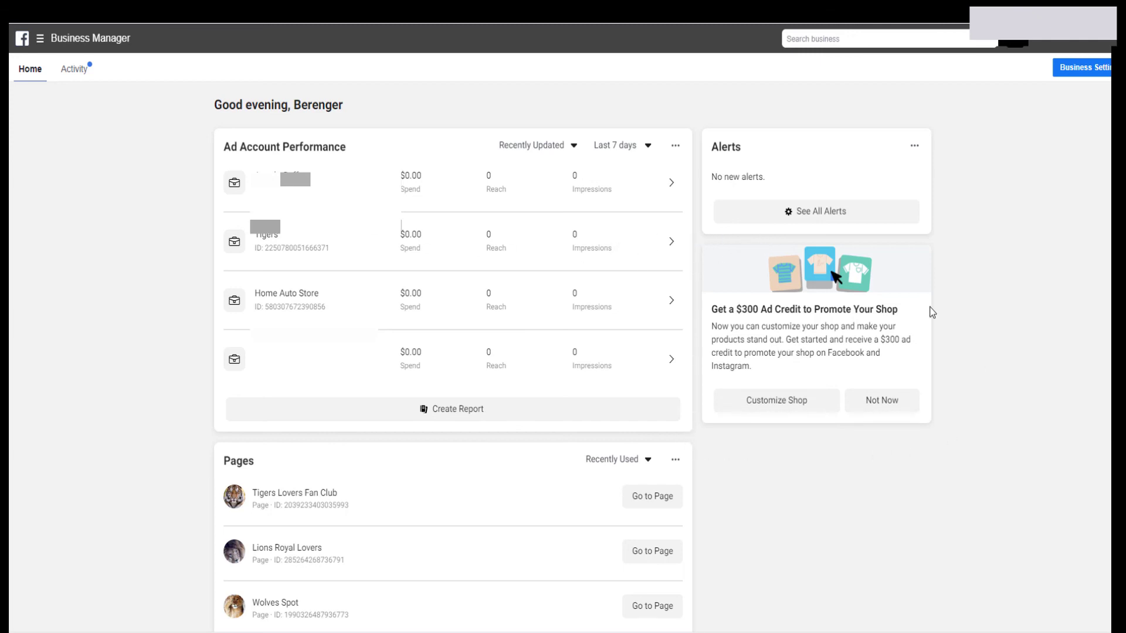
pyautogui.moveTo(737, 309); pyautogui.dragTo(908, 309)
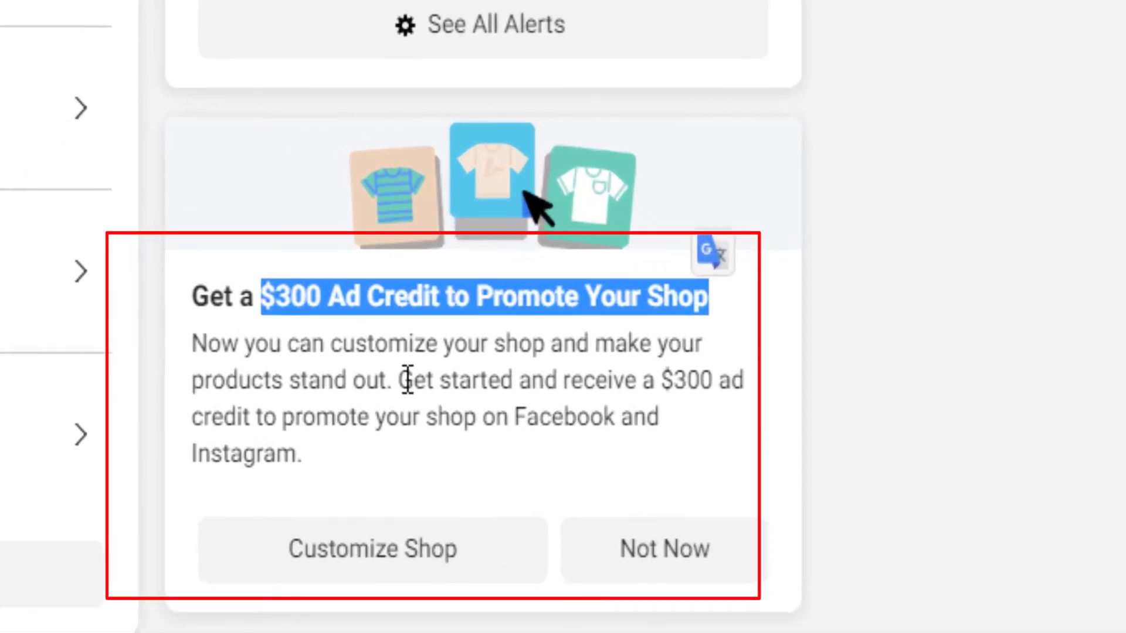
pyautogui.click(342, 370)
pyautogui.moveTo(438, 384); pyautogui.dragTo(787, 385)
pyautogui.click(786, 385)
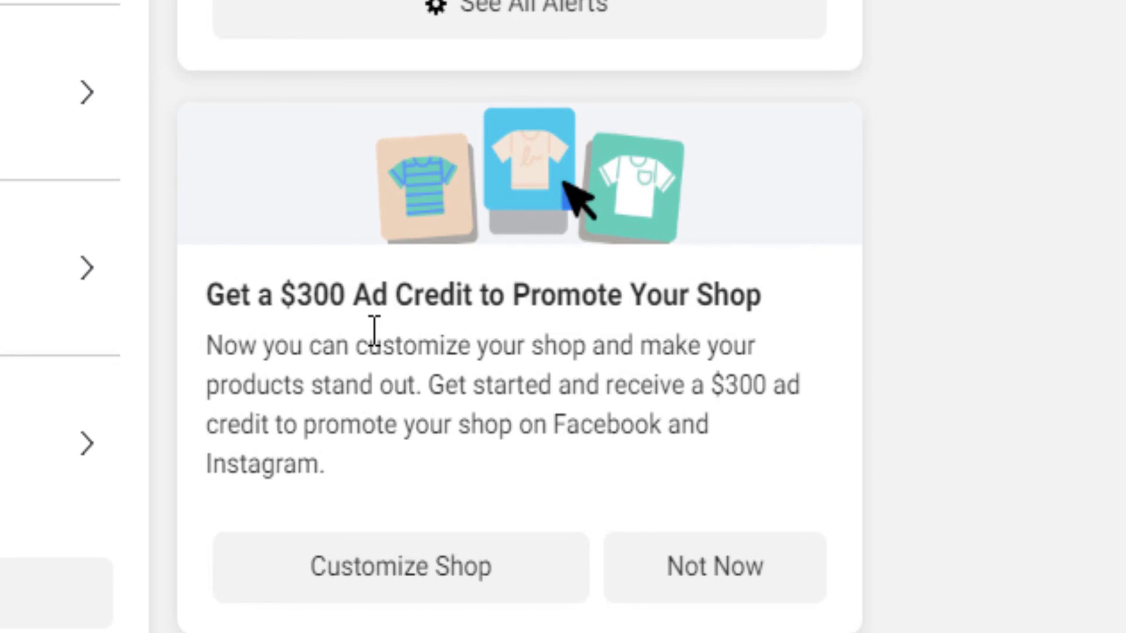
pyautogui.moveTo(283, 298); pyautogui.dragTo(481, 299)
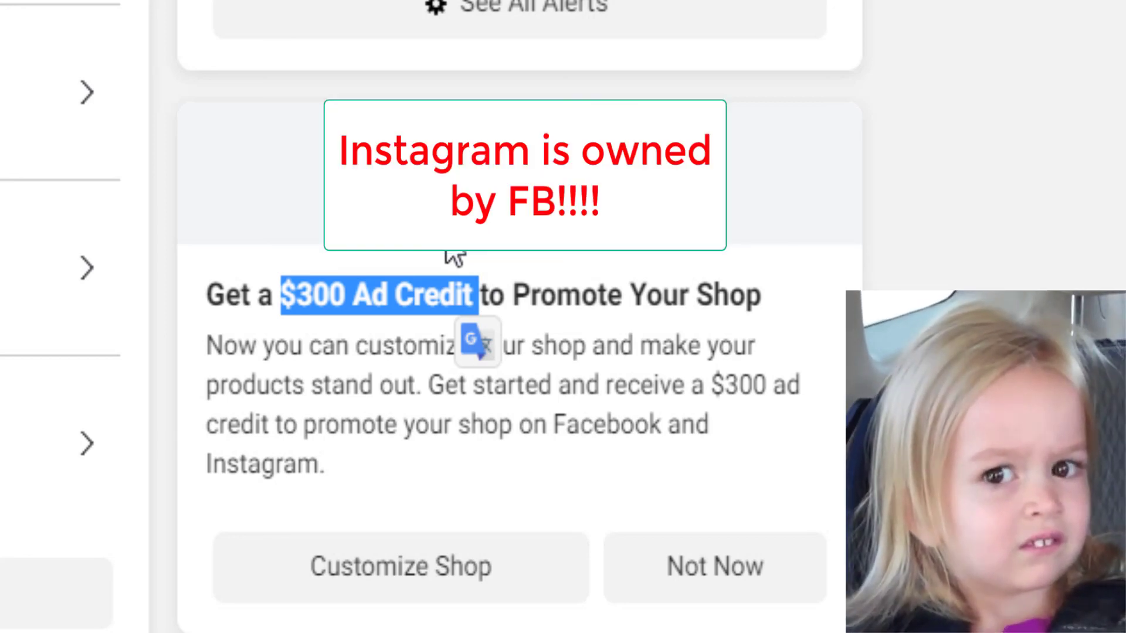
pyautogui.moveTo(432, 382); pyautogui.dragTo(643, 457)
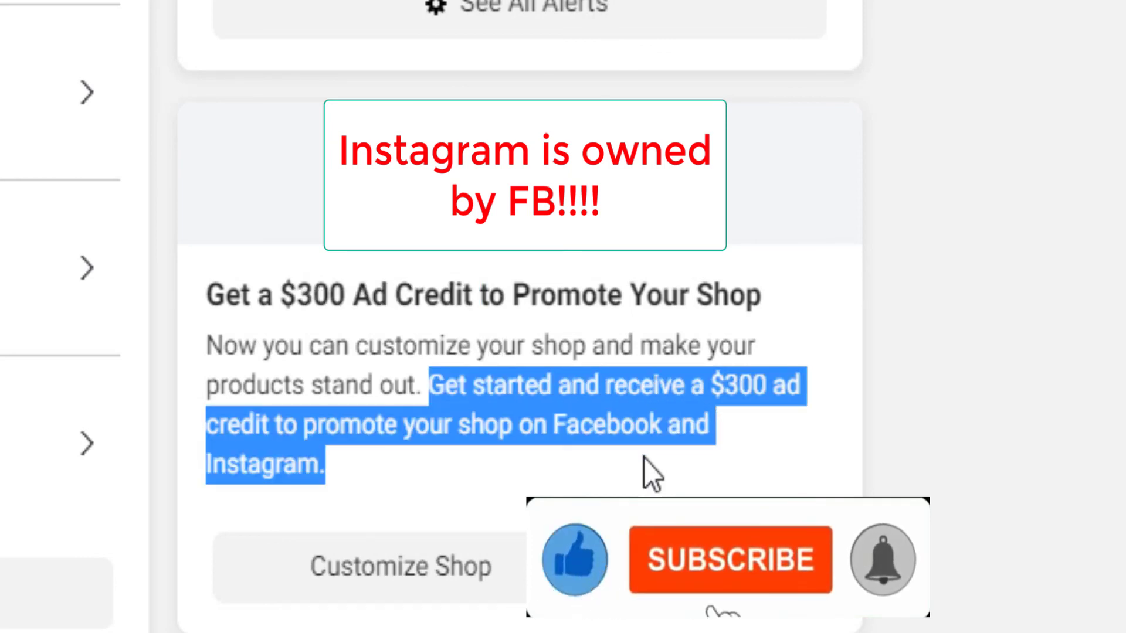